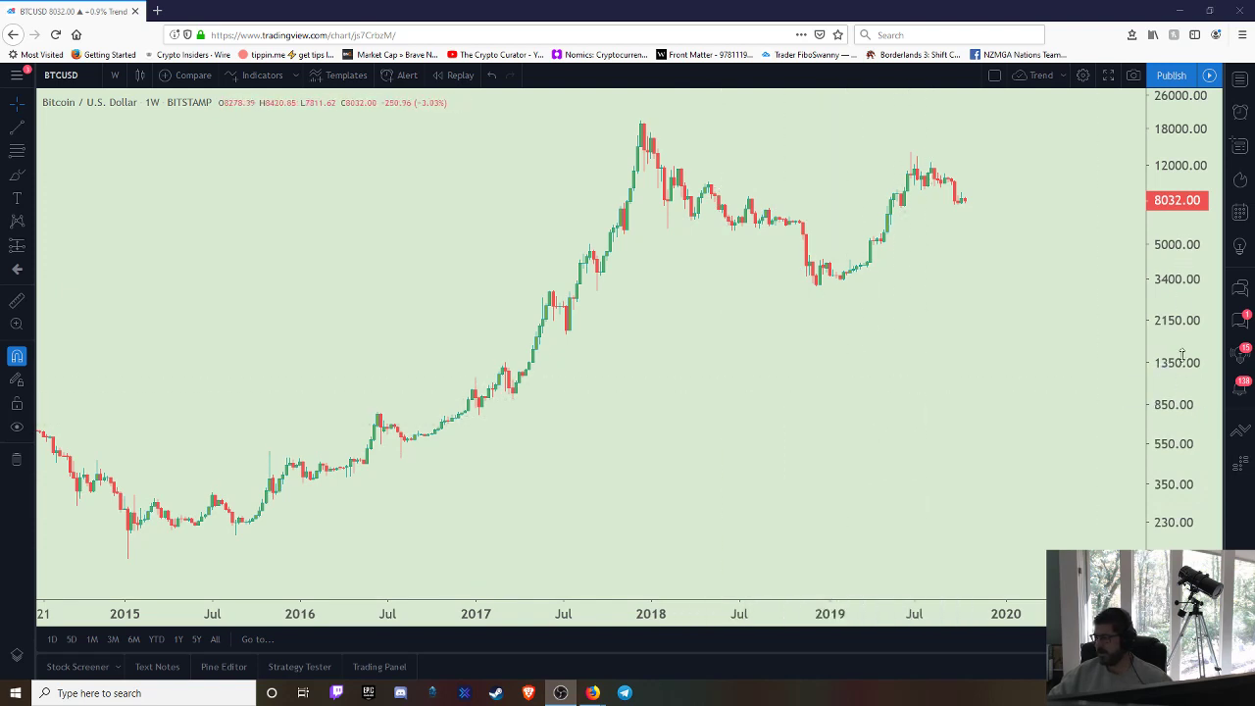
Switch the weekly chart's price scale to Regular for comparison, and return it to Logarithmic.
scroll(456, 579, "down", 2)
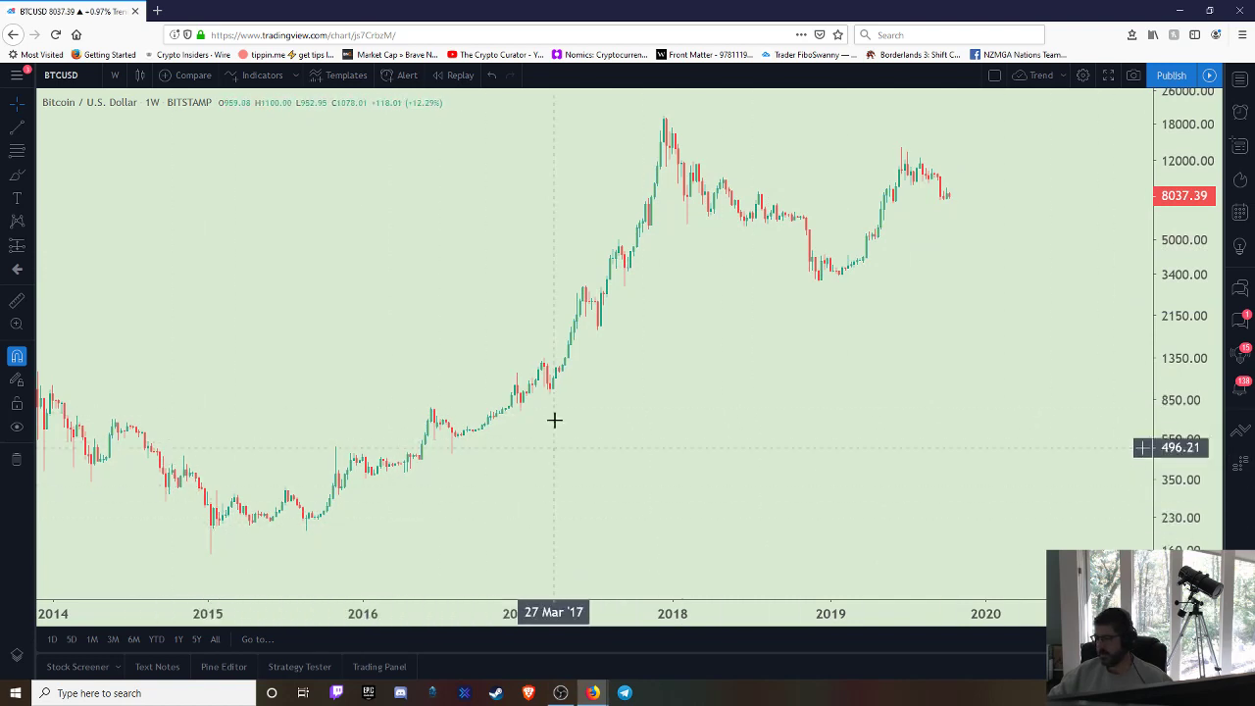
right_click(1181, 257)
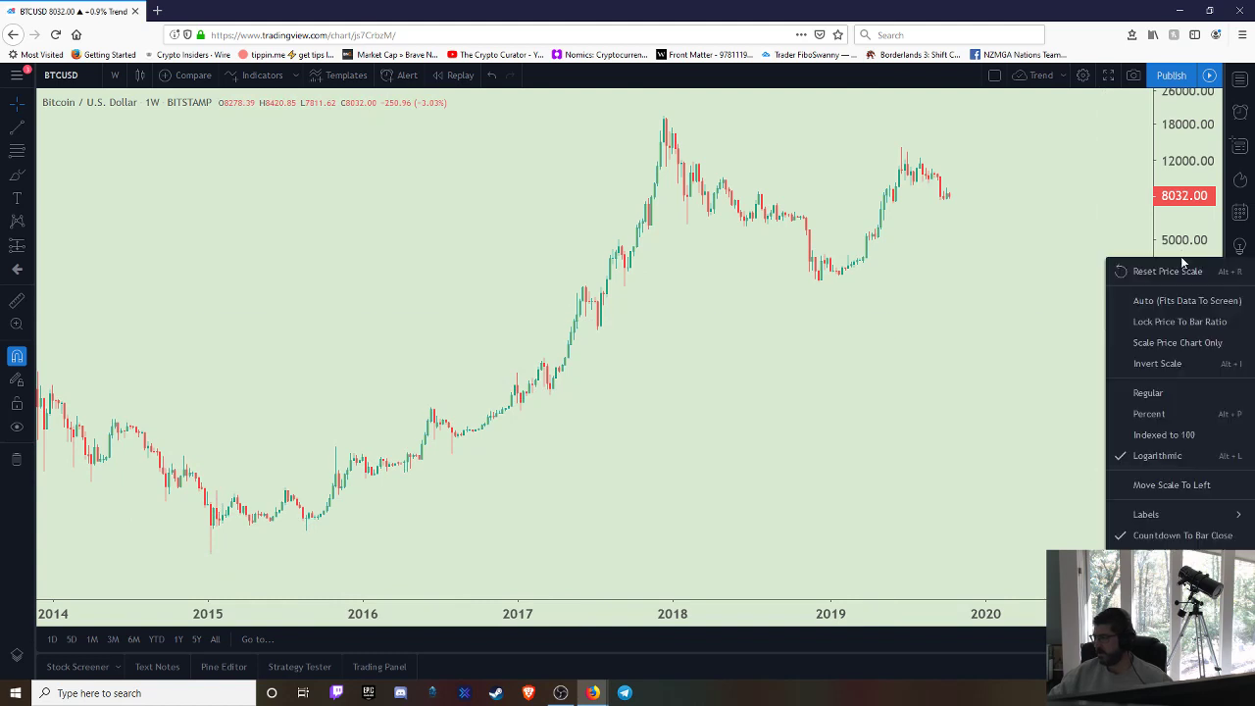
left_click(1150, 392)
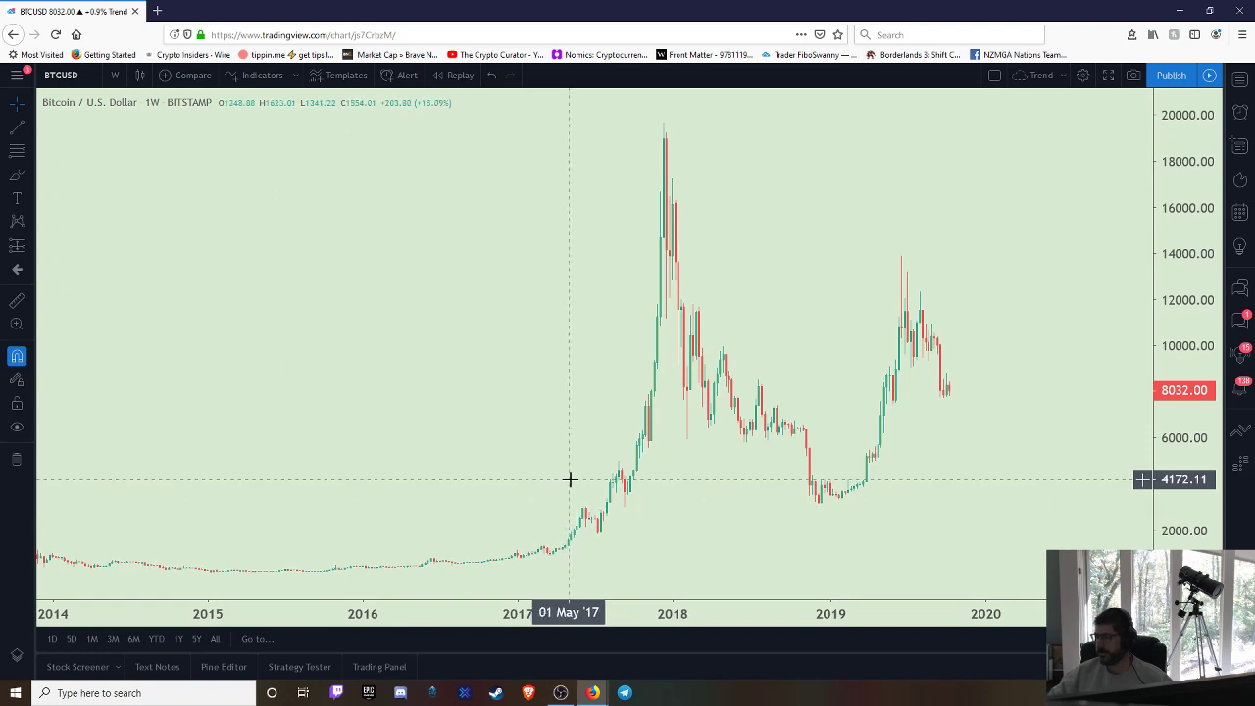
right_click(1178, 255)
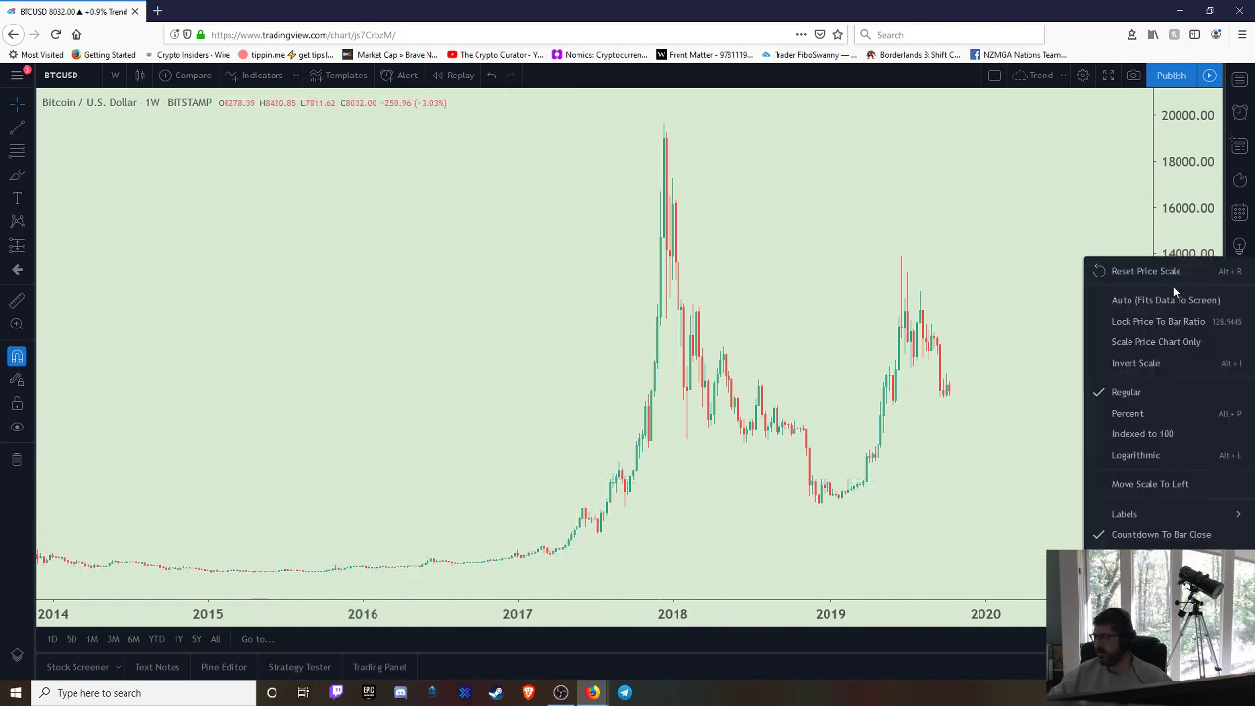
left_click(1128, 455)
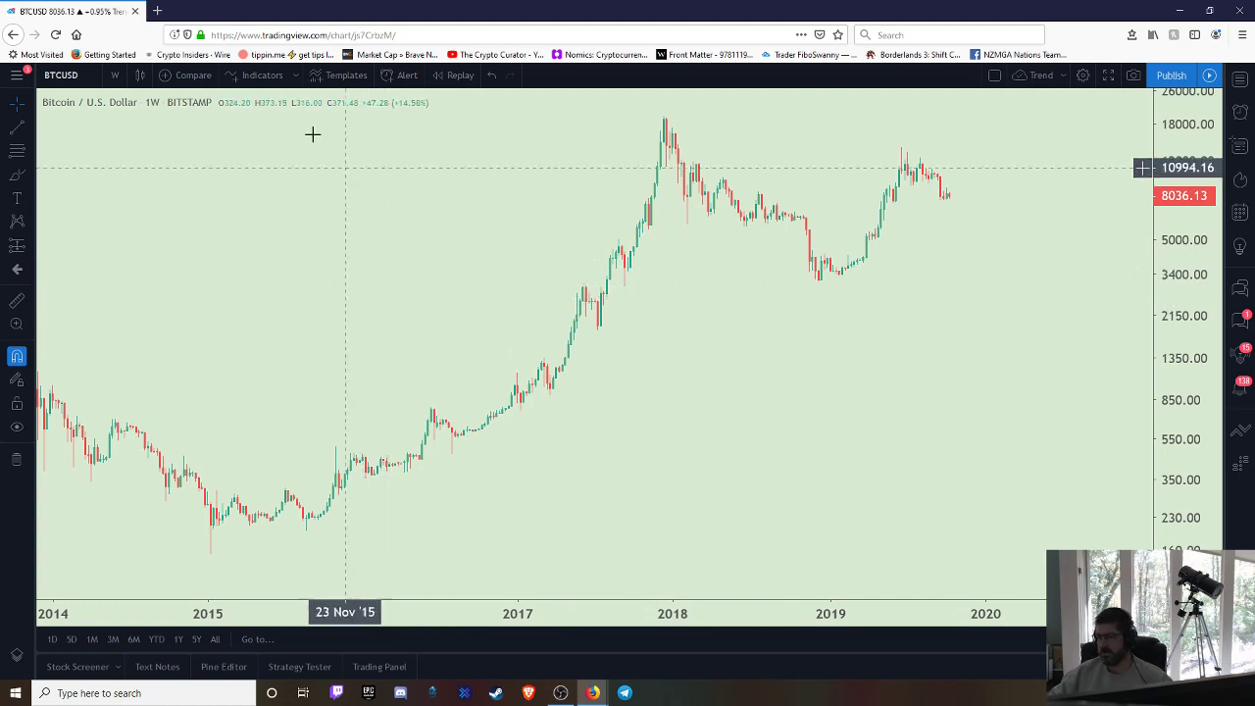
Set the BTCUSD chart to the 1-hour interval and rescale both axes to frame the October 2019 swing low and high.
left_click(115, 76)
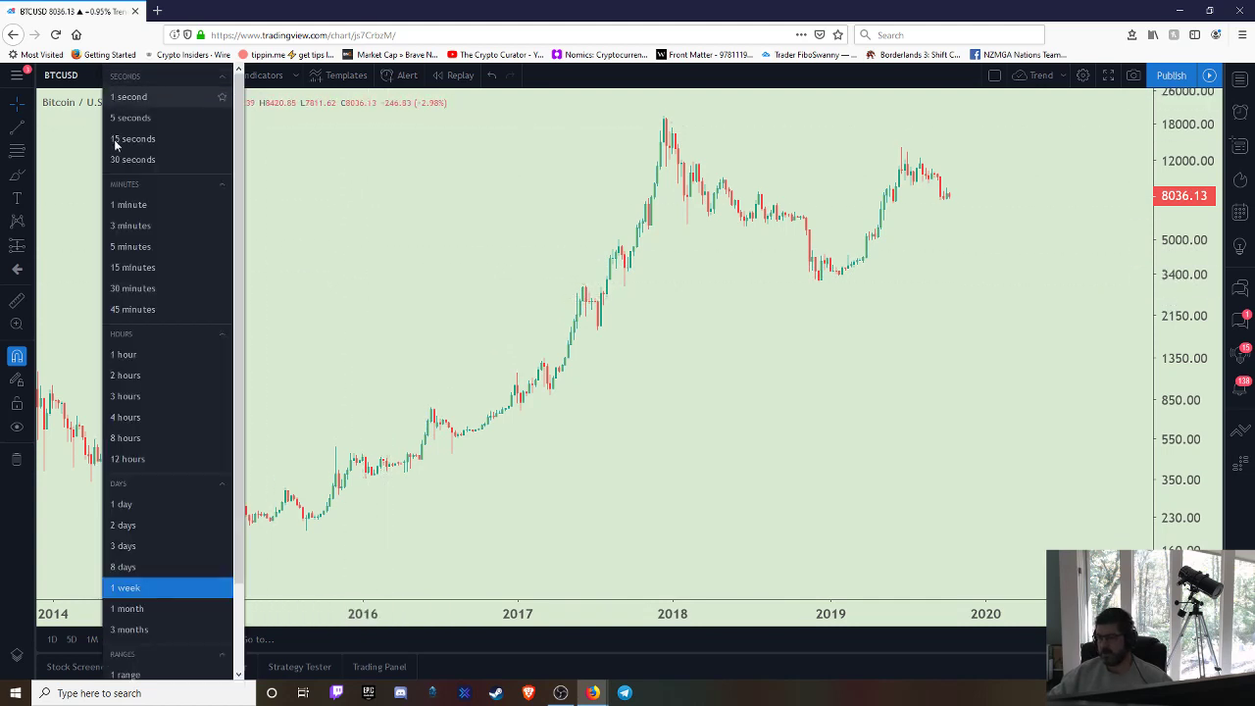
left_click(125, 356)
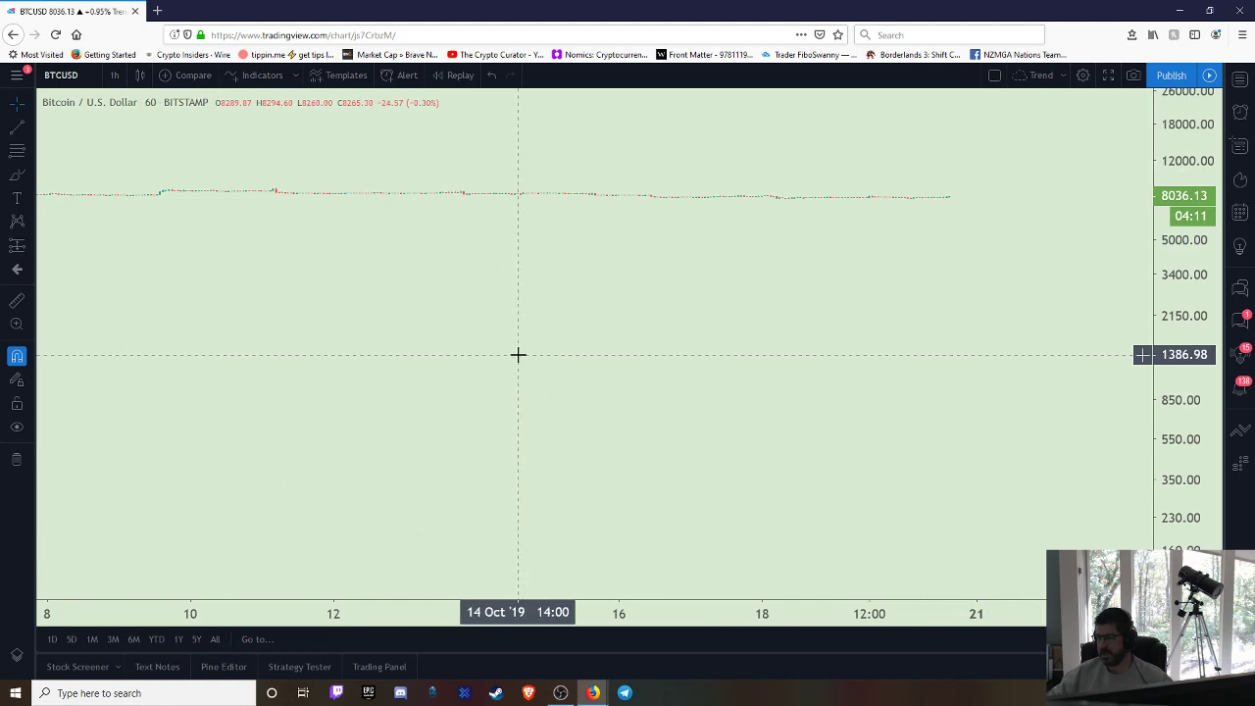
left_click_drag(1165, 291, 1165, 230)
left_click_drag(1165, 406, 1183, 278)
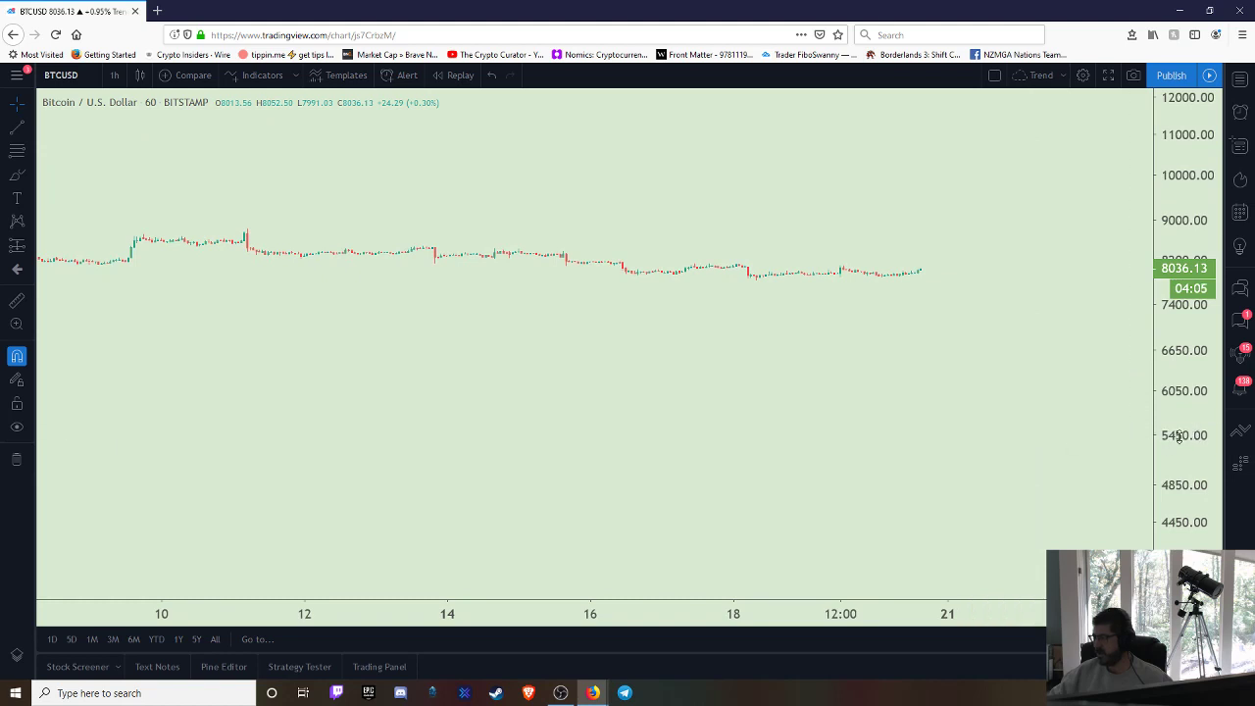
left_click_drag(1174, 436, 1182, 252)
right_click(1177, 325)
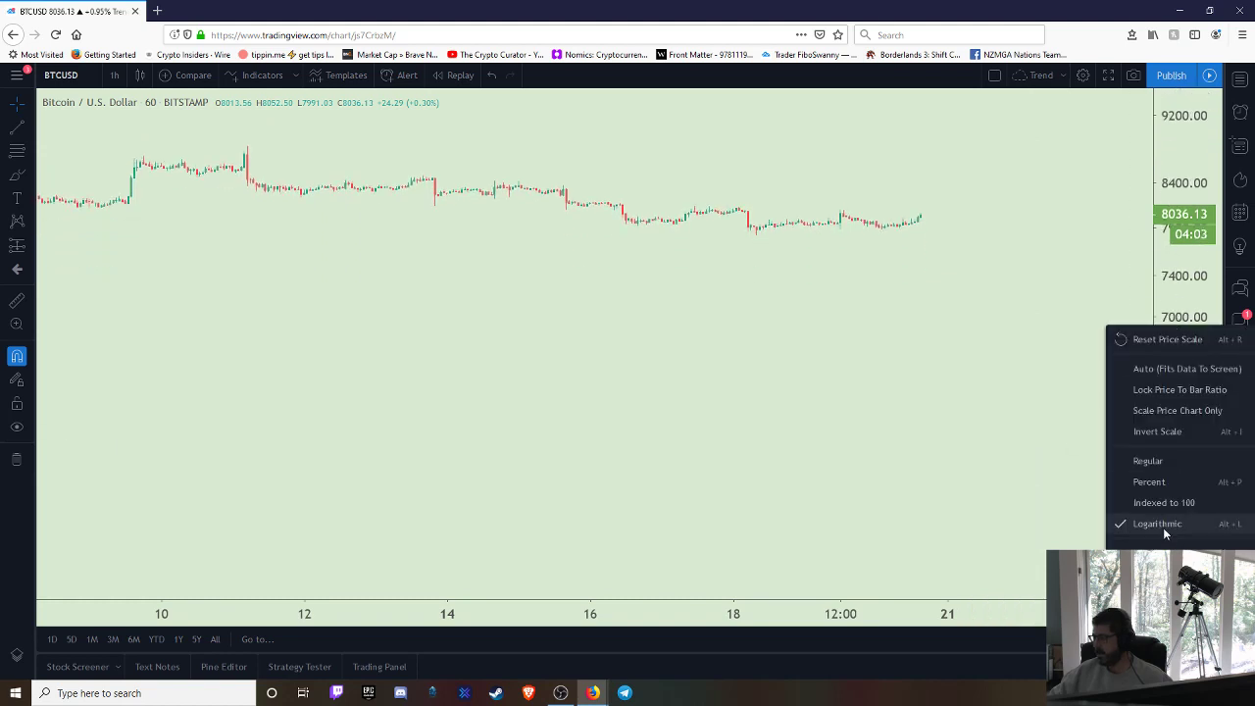
left_click(1022, 383)
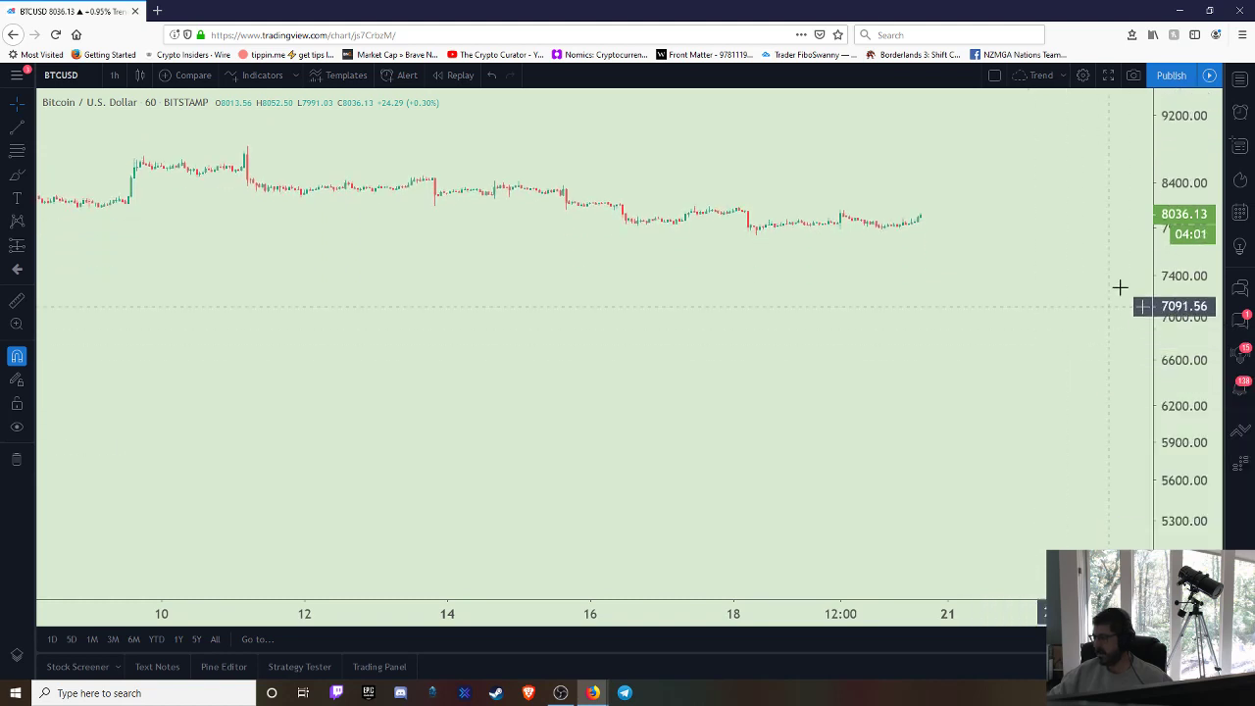
left_click_drag(1178, 307, 916, 367)
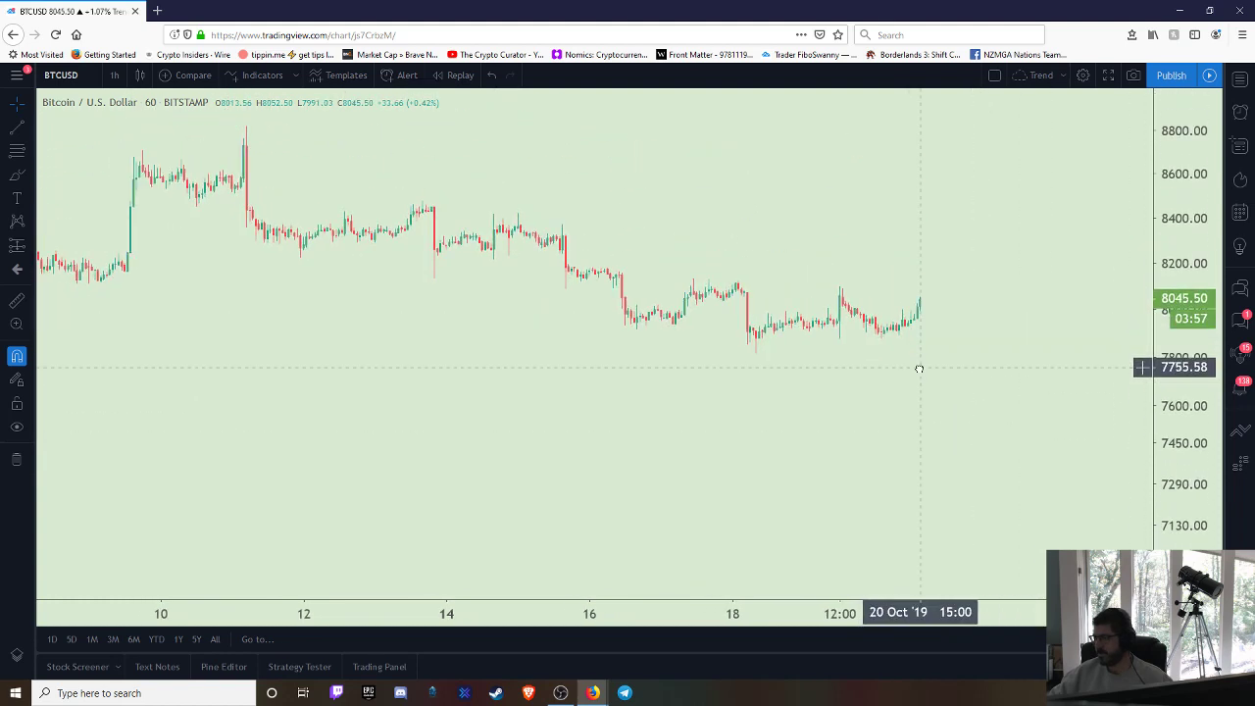
left_click_drag(204, 609, 667, 607)
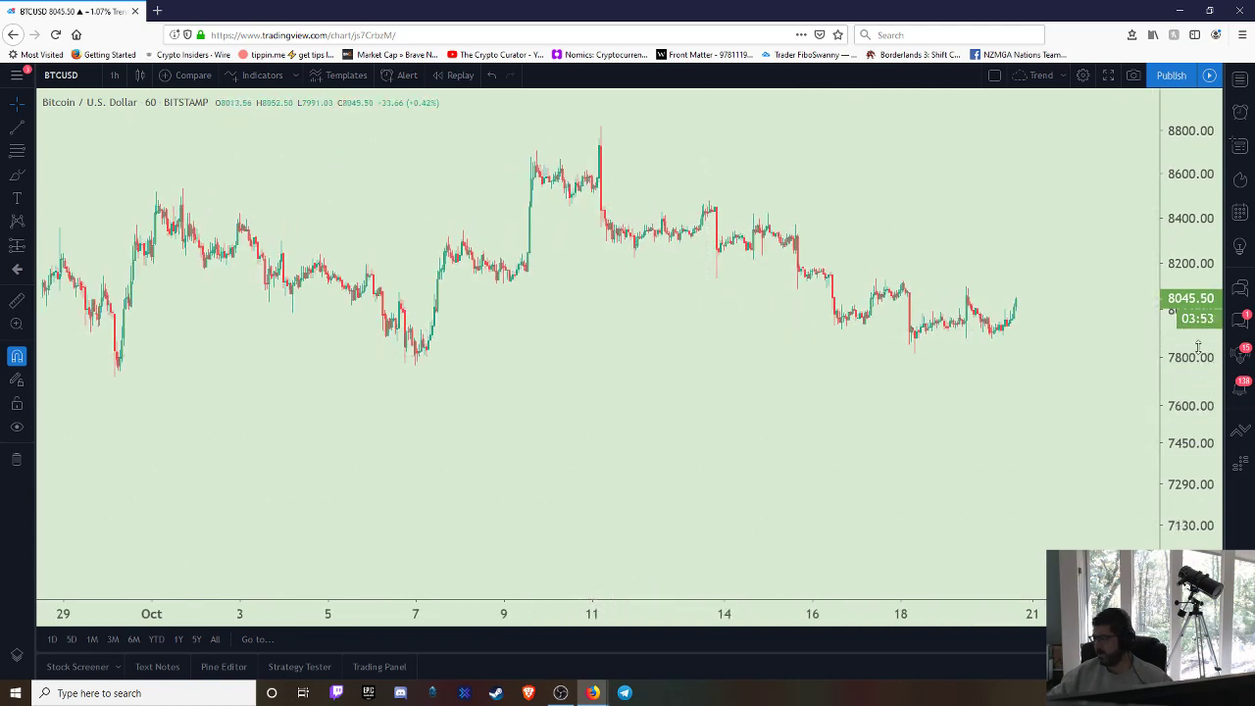
left_click_drag(1162, 345, 1146, 230)
left_click_drag(1059, 323, 866, 331)
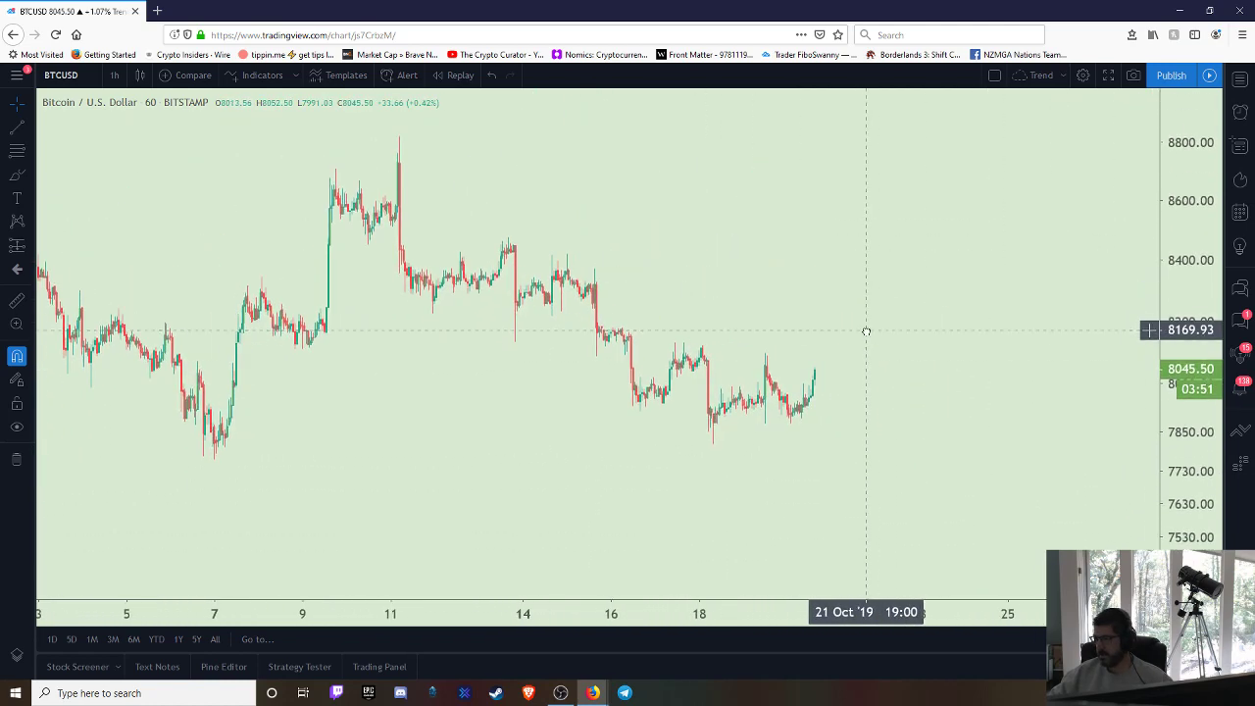
left_click_drag(968, 311, 1034, 316)
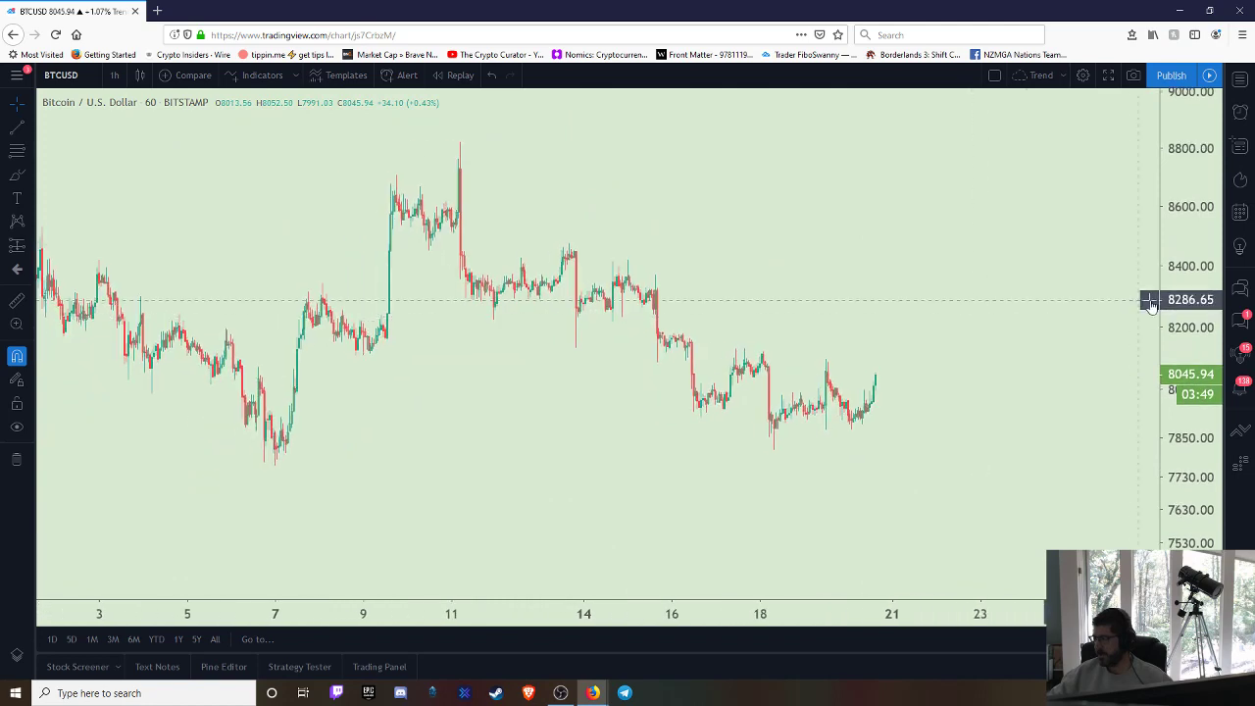
left_click_drag(869, 210, 878, 232)
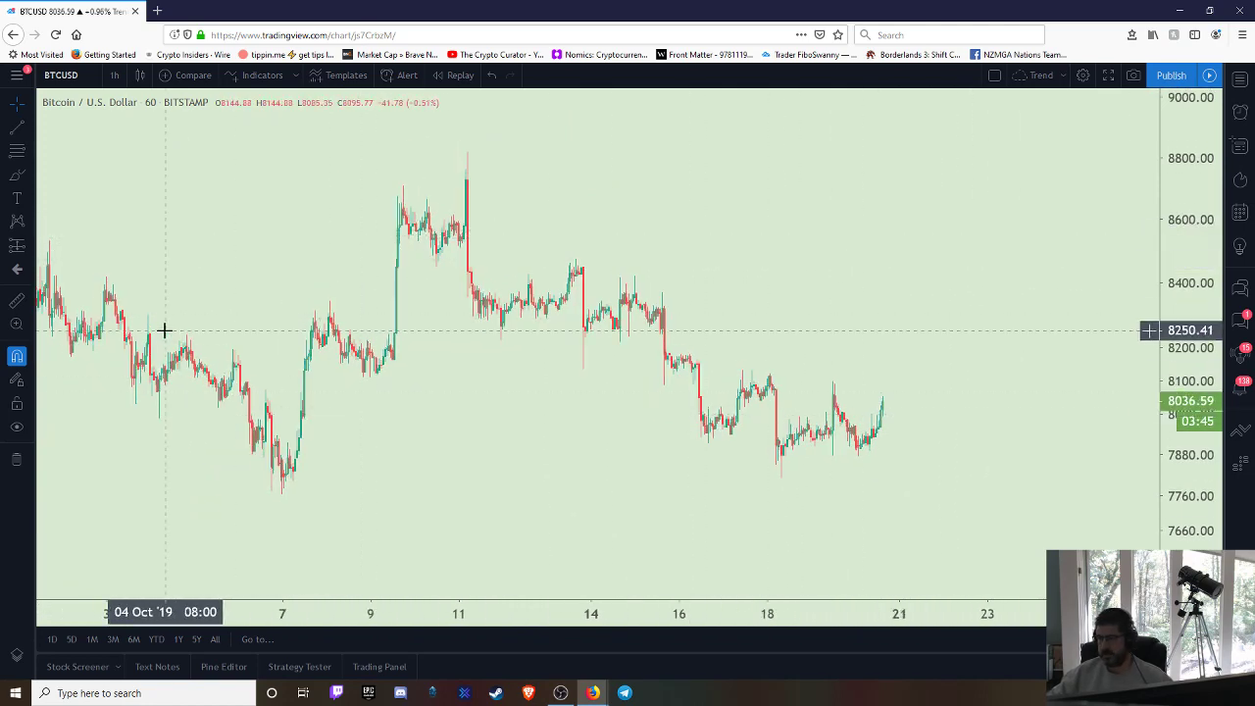
Draw a Fib Retracement from the 7 October low at 7763.54 to the 11 October high at 8820.00.
left_click(16, 151)
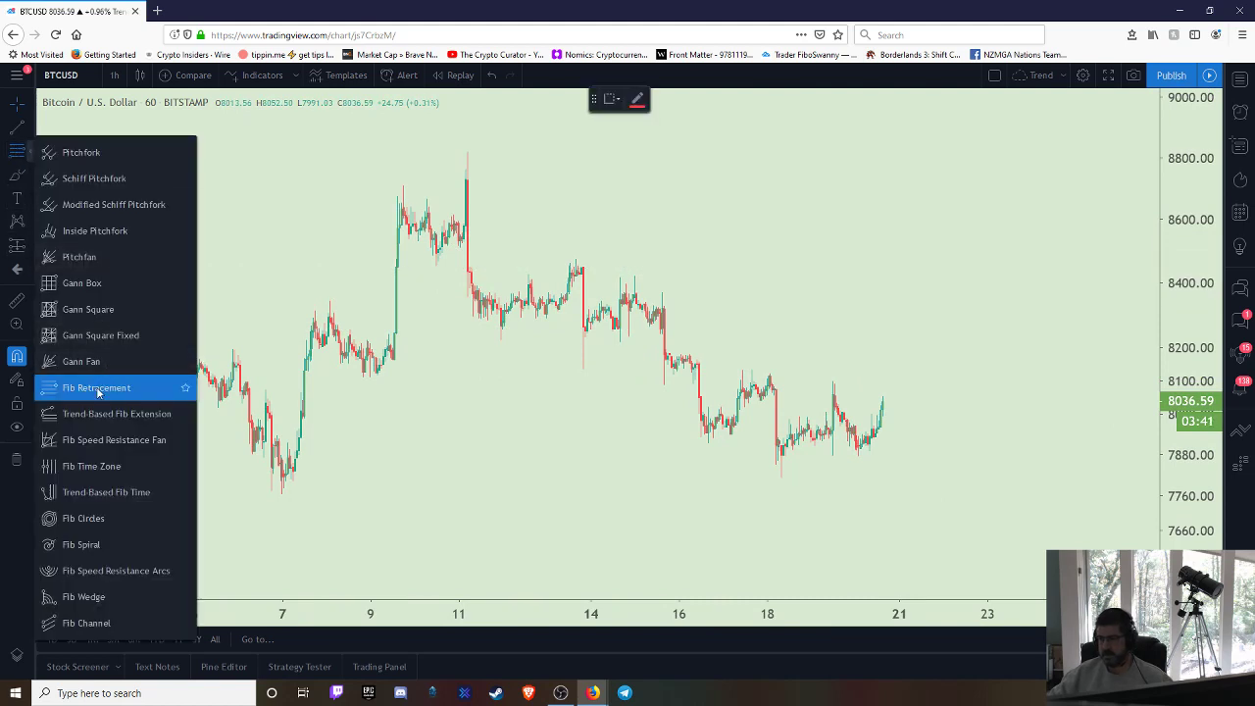
left_click(97, 388)
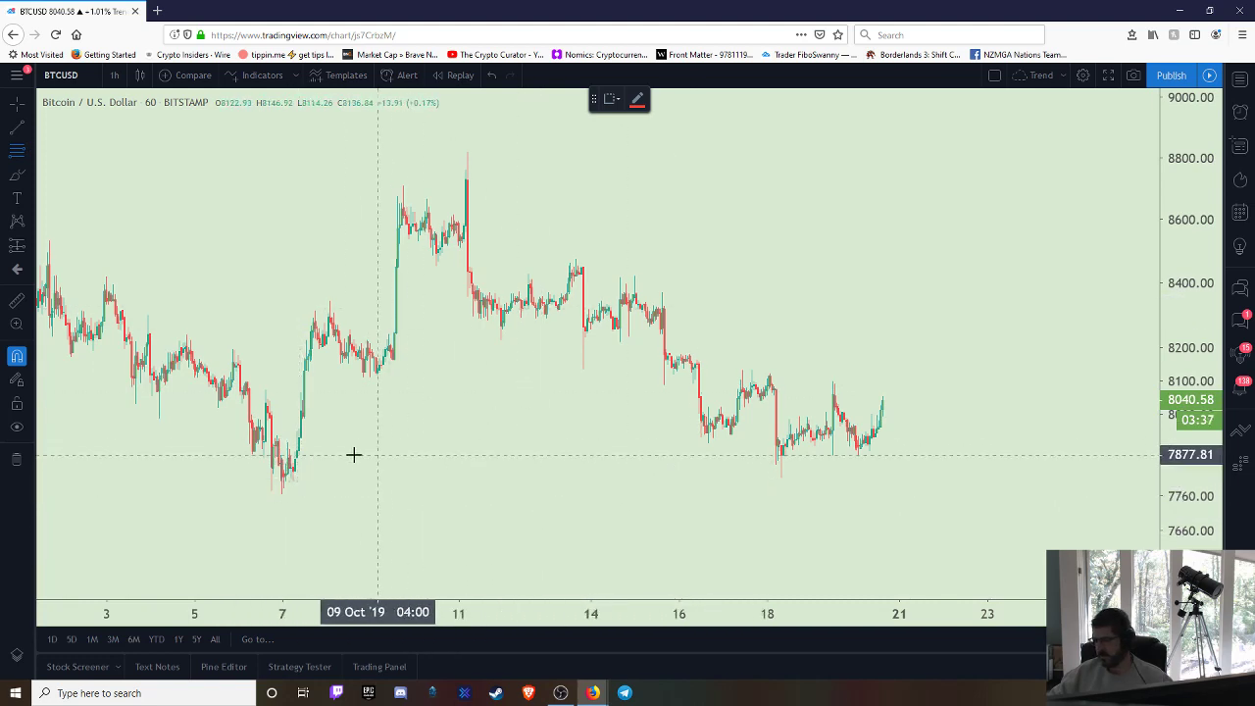
left_click(283, 501)
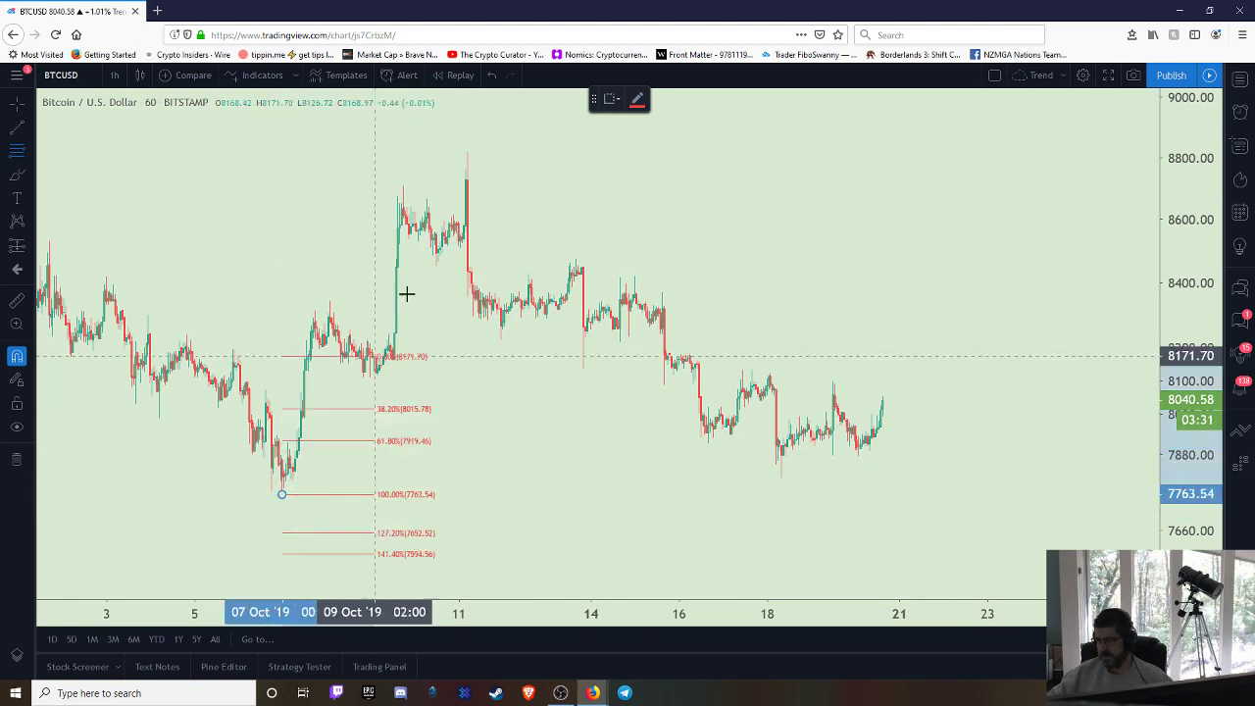
left_click(467, 151)
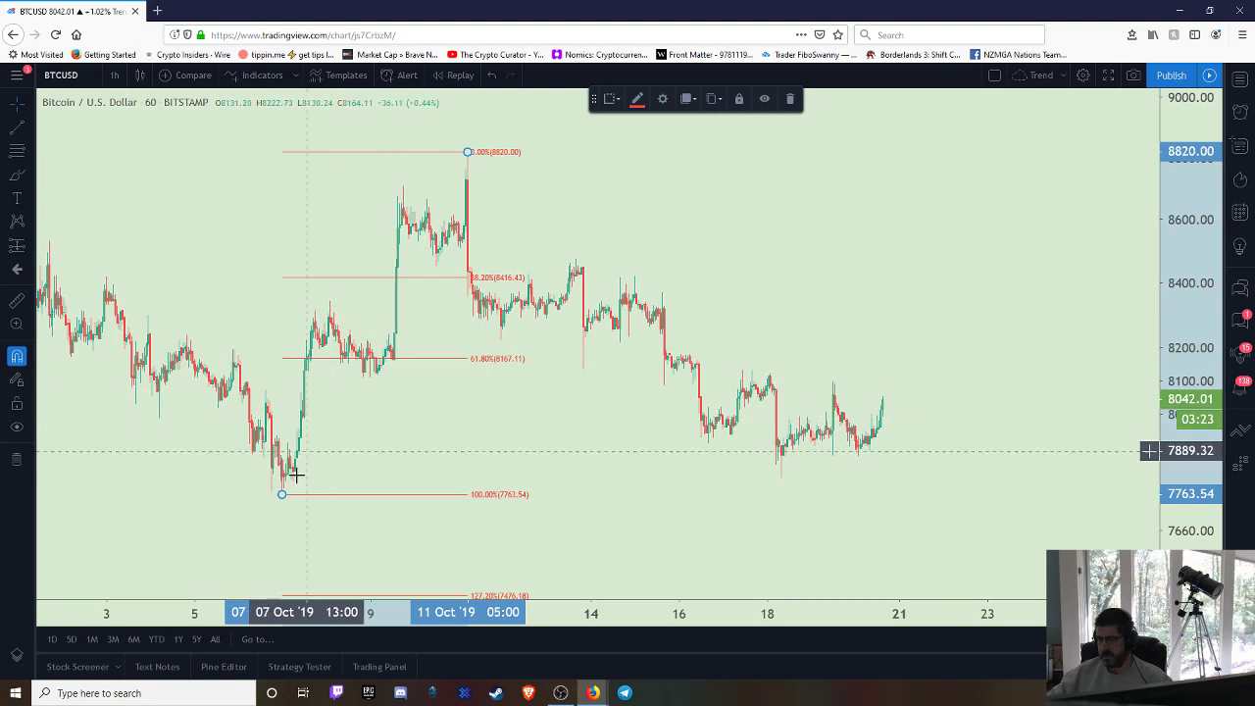
Examine the Fib retracement's style settings down to the log-scale levels option, and close them with that option disabled.
right_click(399, 501)
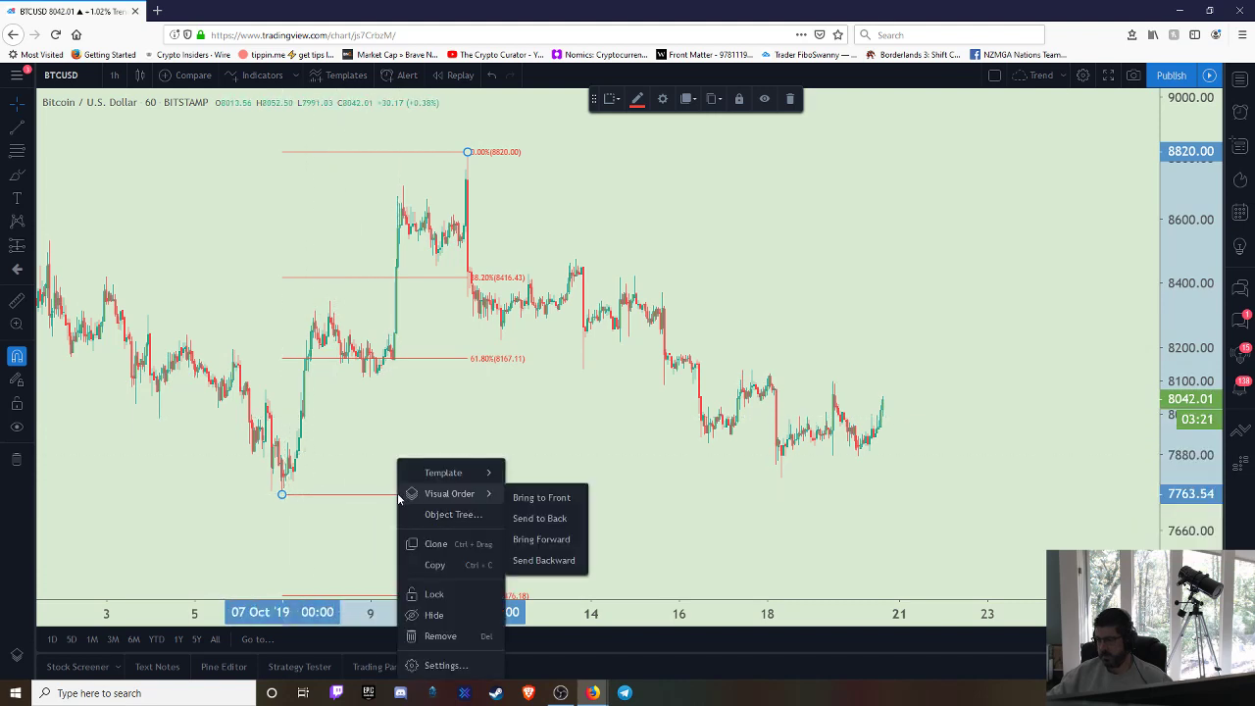
left_click(438, 661)
scroll(592, 456, "down", 4)
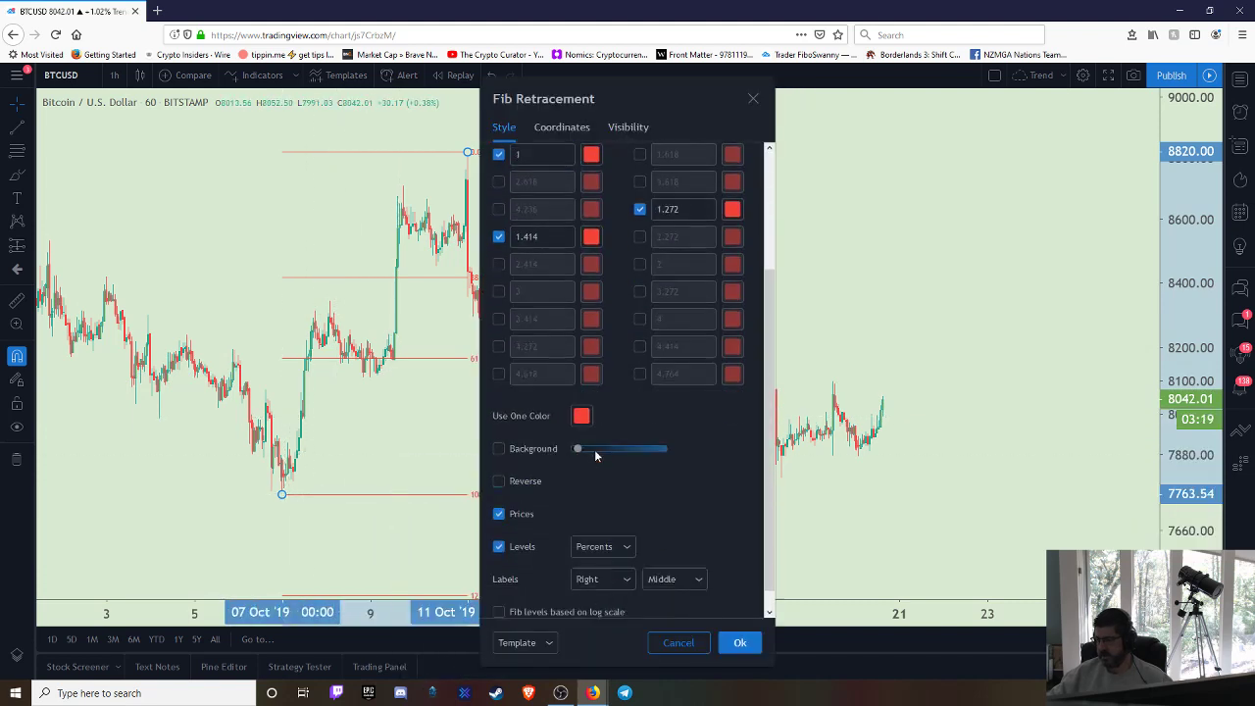
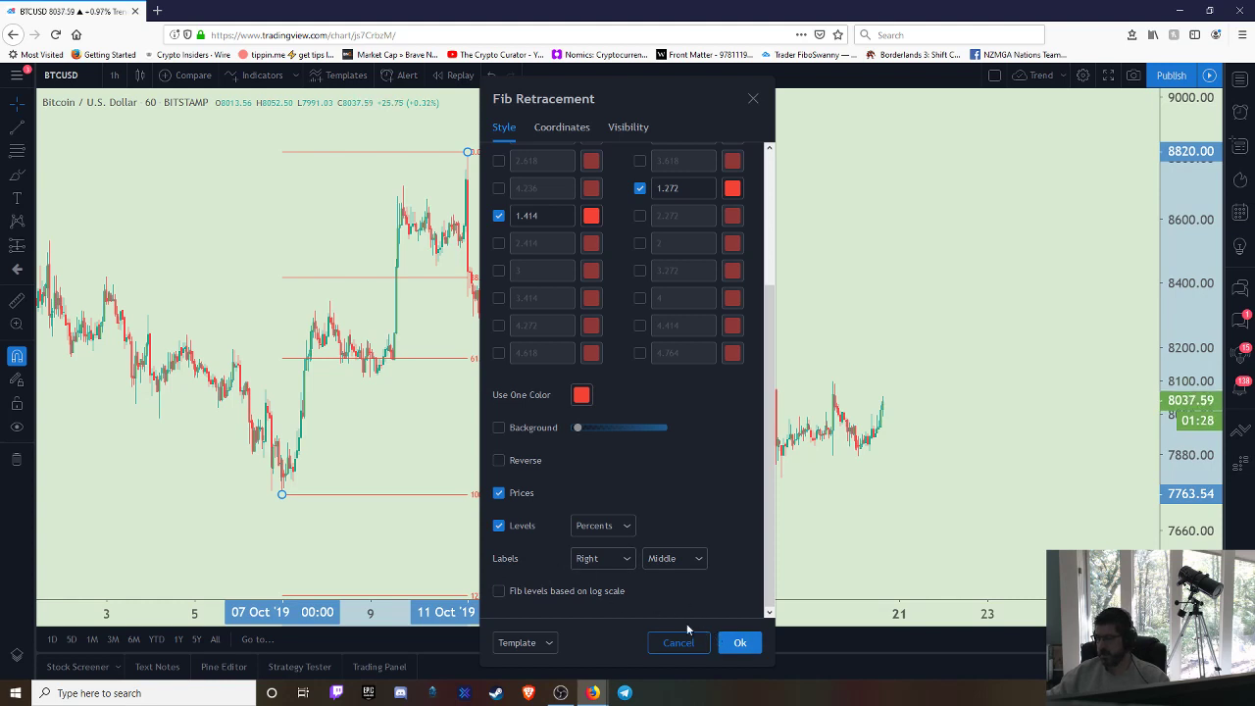
left_click(739, 642)
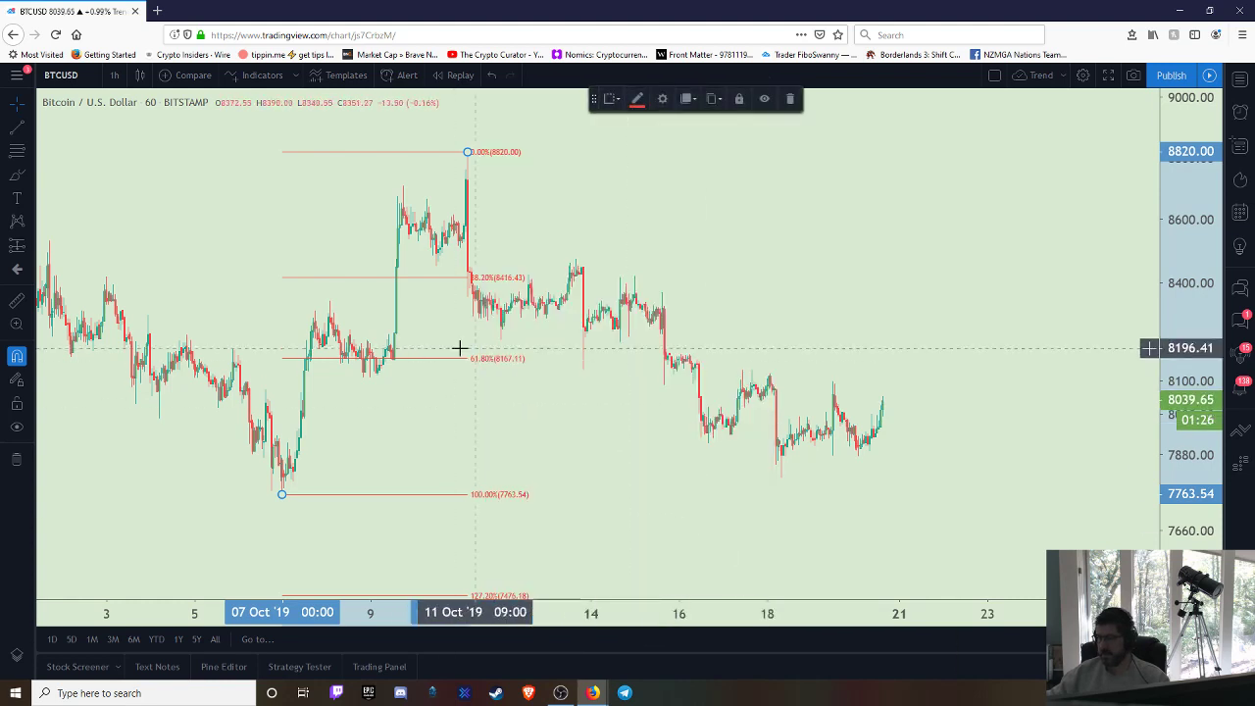
Draw a second Fib Retracement over the same swing, from the 7763.54 low to the 8820.00 high.
left_click(14, 154)
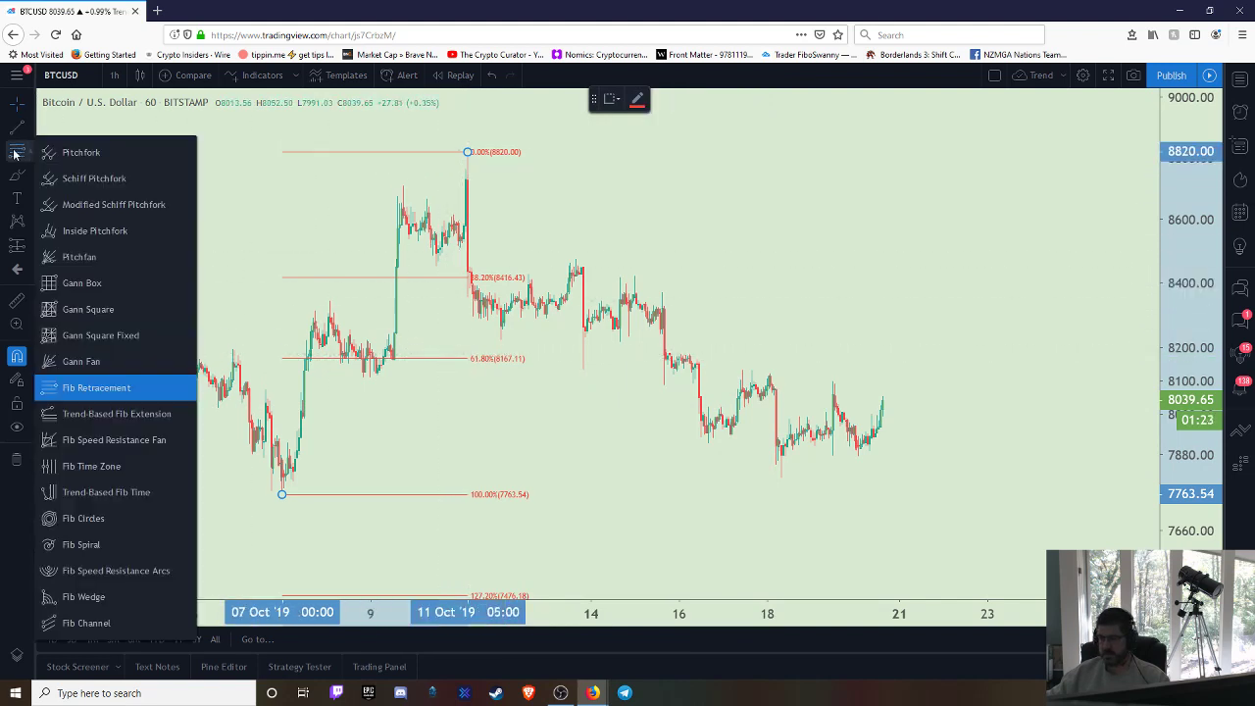
left_click(100, 389)
left_click(280, 493)
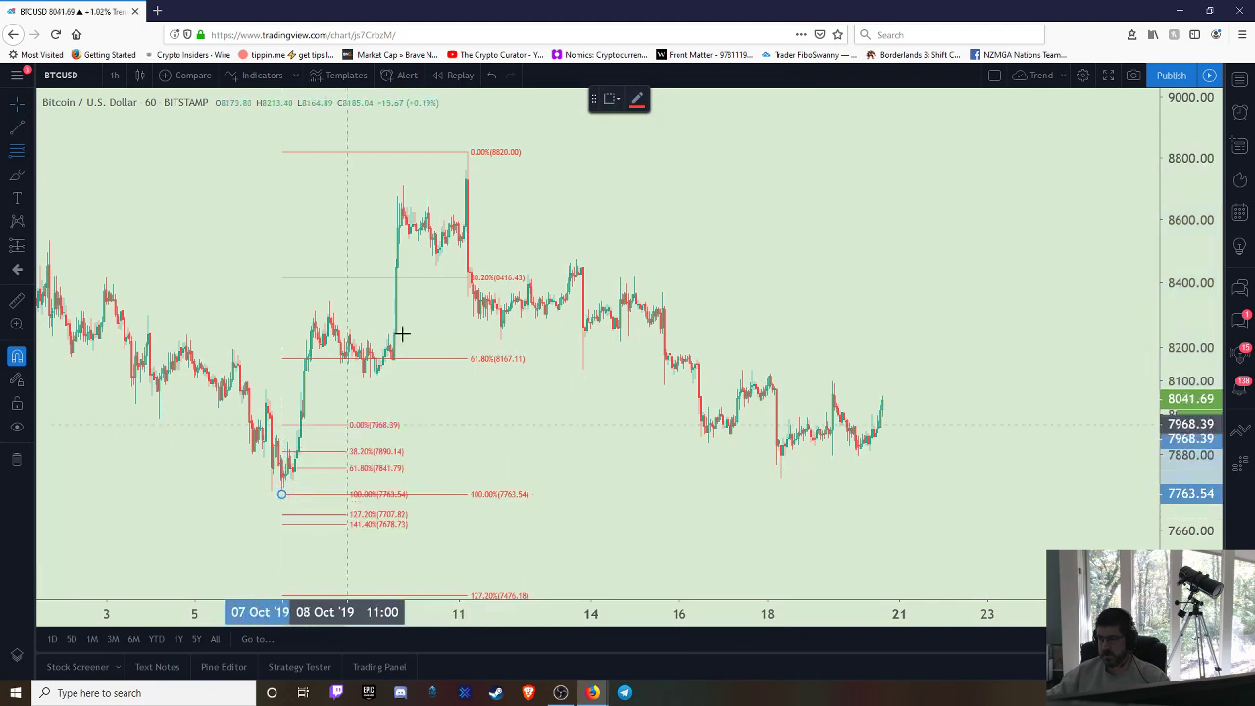
left_click(468, 152)
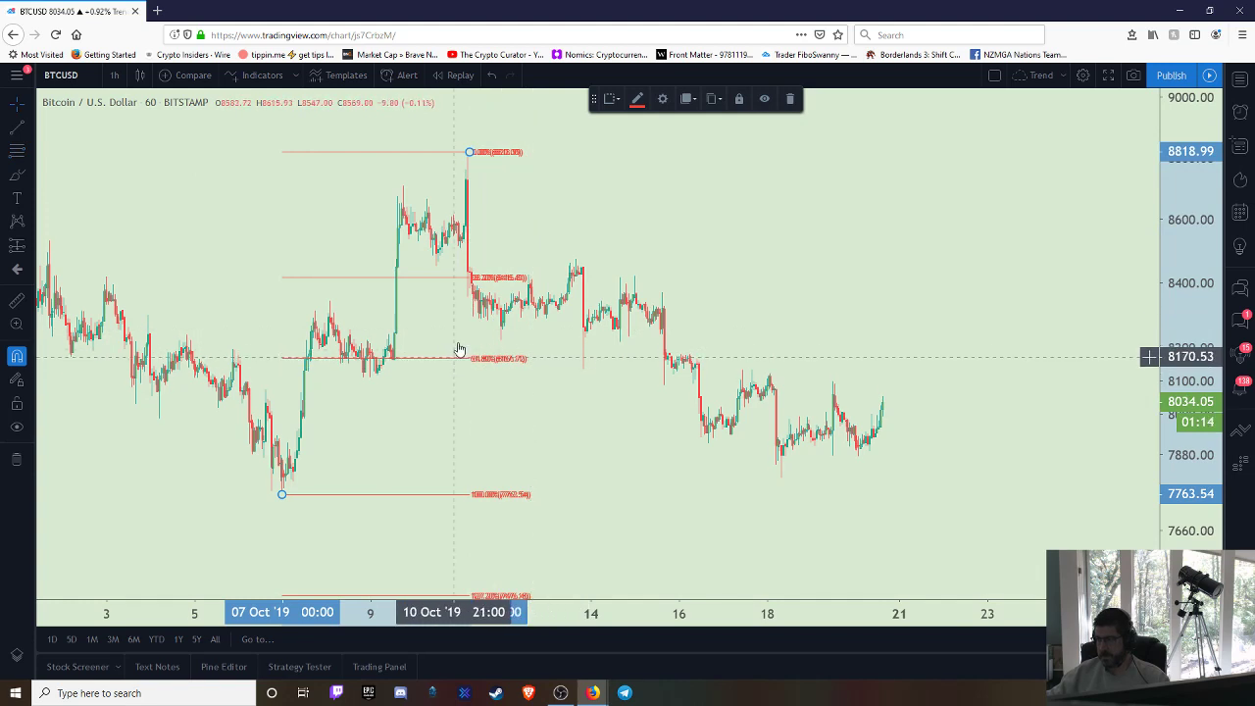
mouse_move(465, 155)
left_mouse_down()
mouse_move(488, 157)
mouse_move(464, 143)
mouse_move(459, 154)
left_mouse_up()
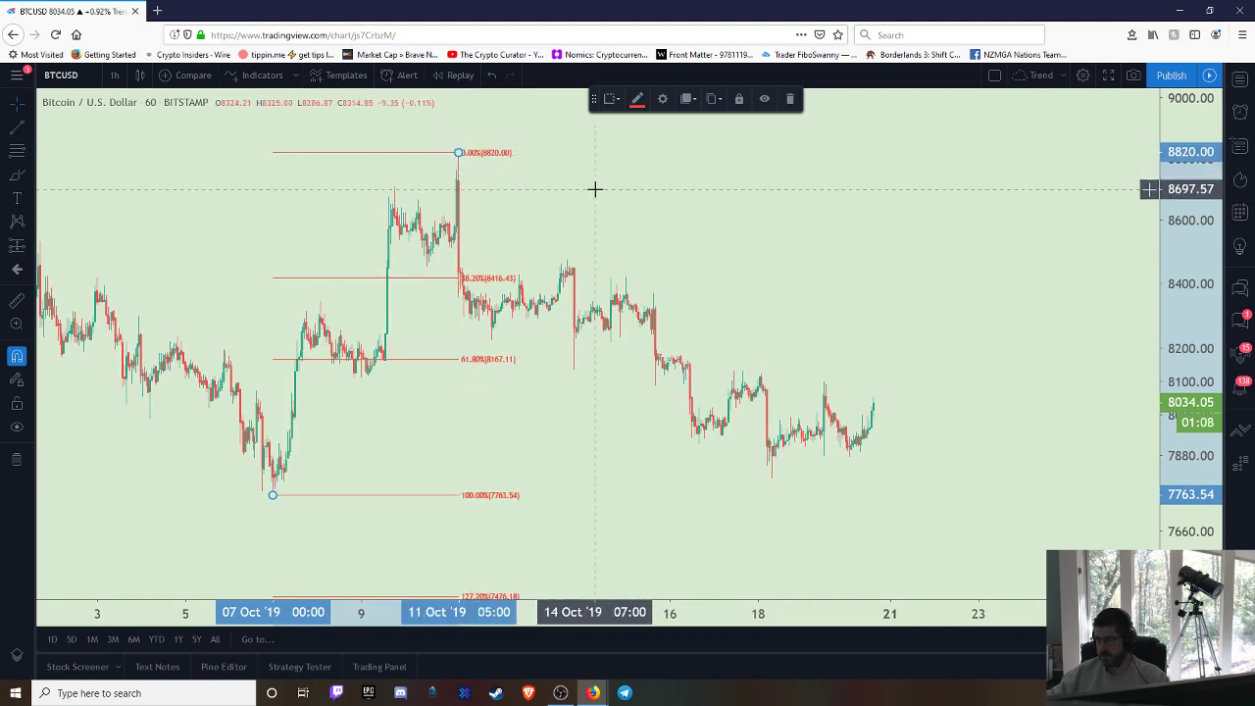
Enable Fib levels based on log scale for the second Fib retracement.
right_click(422, 363)
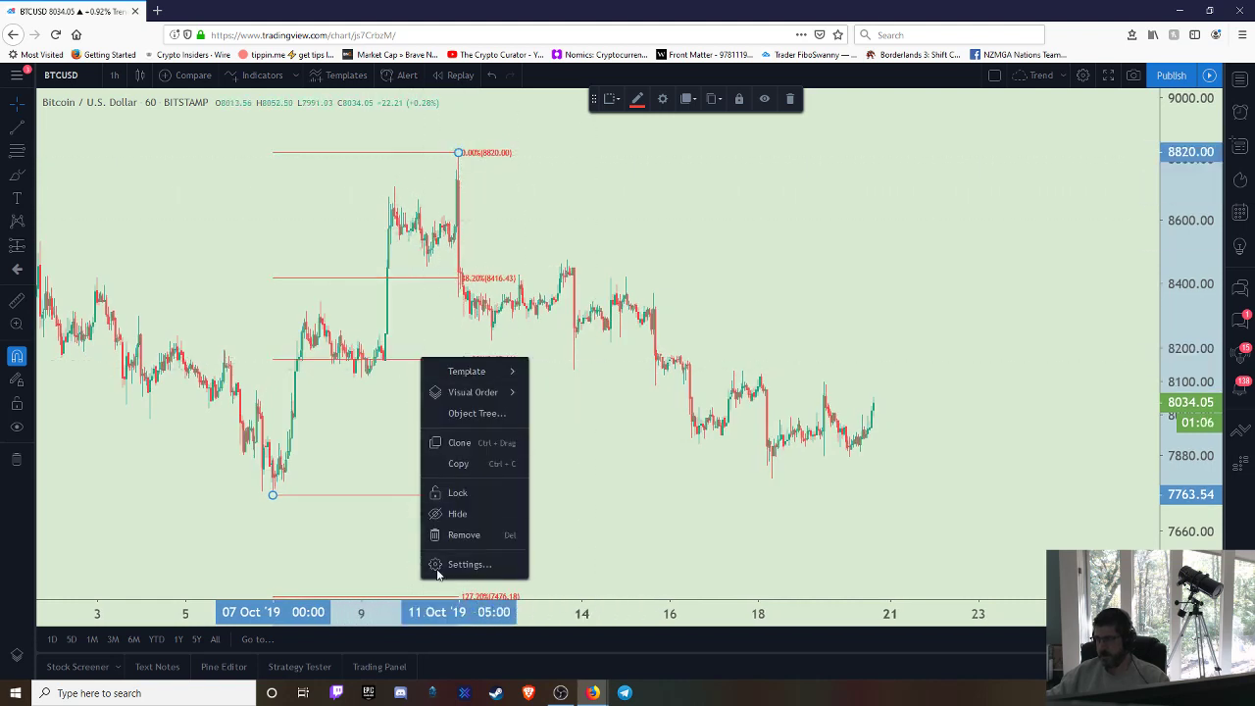
left_click(461, 571)
scroll(573, 498, "down", 3)
scroll(574, 504, "down", 1)
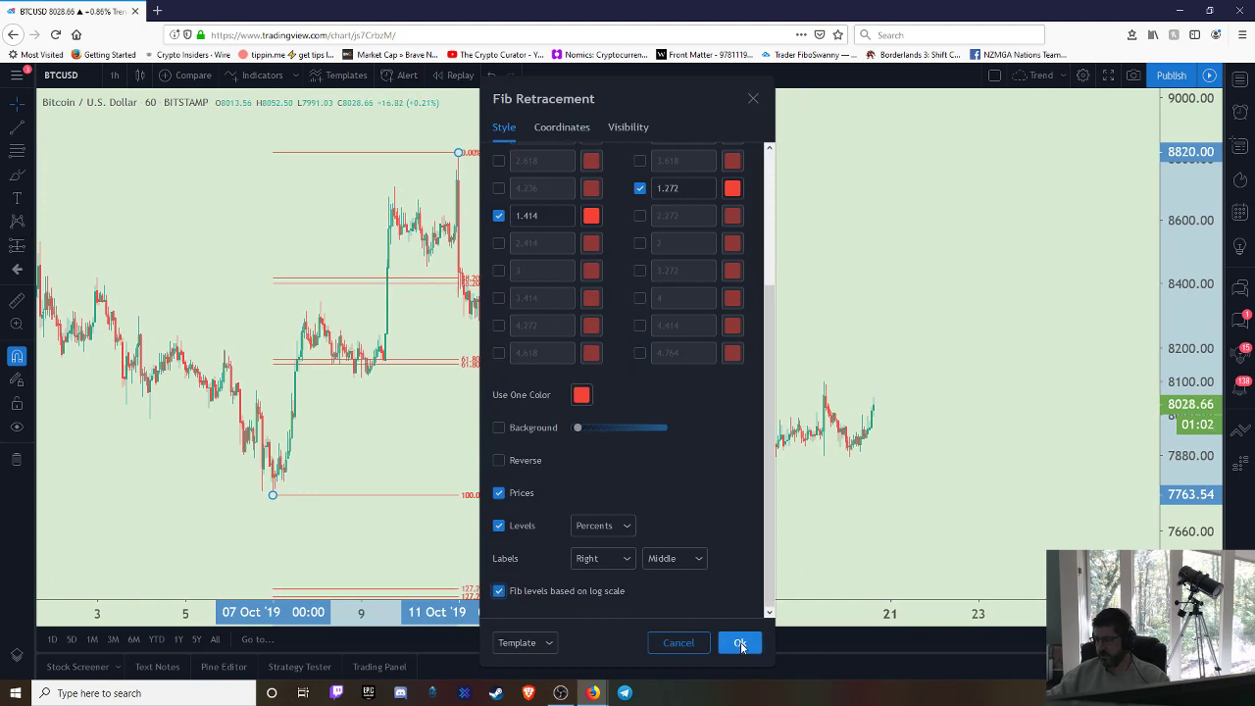
left_click(740, 643)
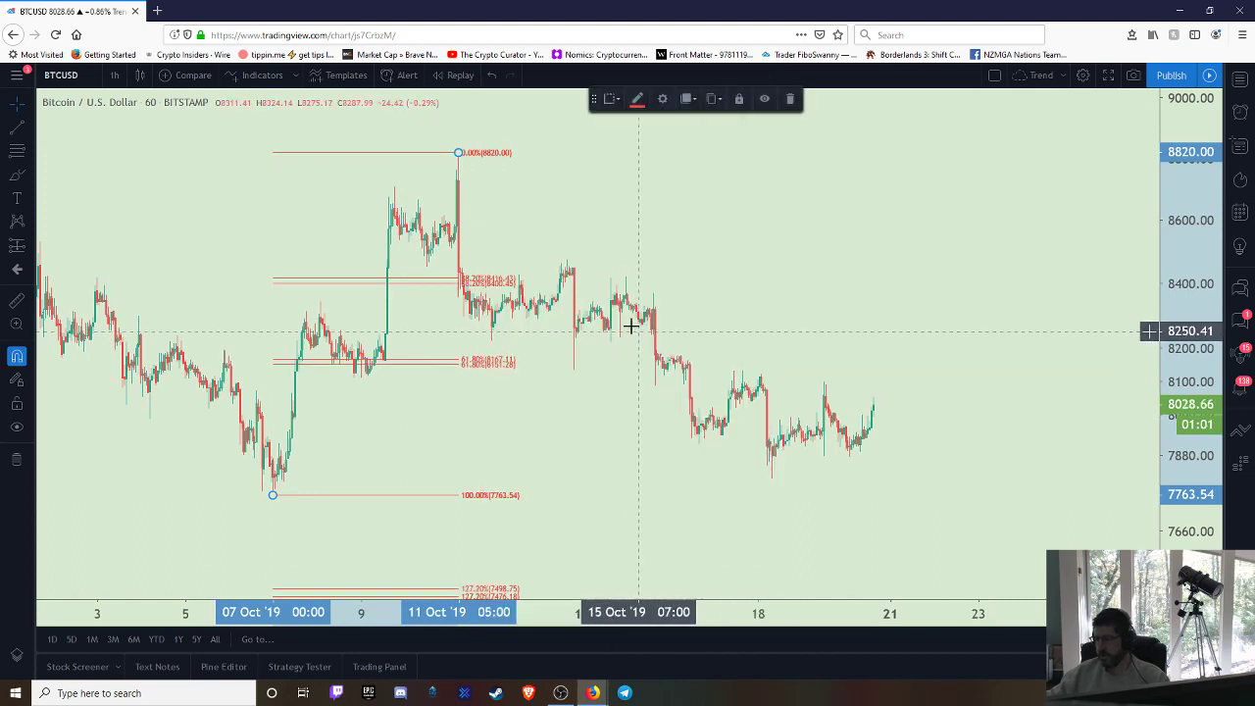
Recolour all lines of the log-scale Fib retracement dark blue using a single colour.
right_click(443, 371)
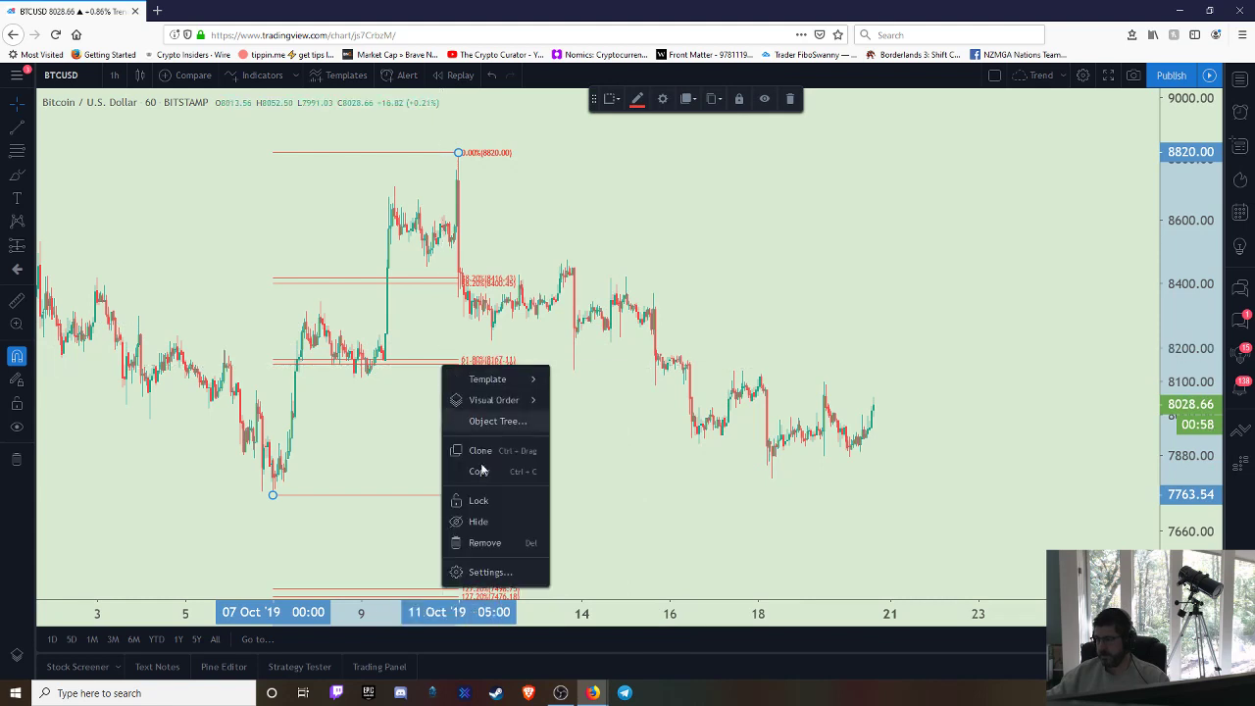
left_click(488, 573)
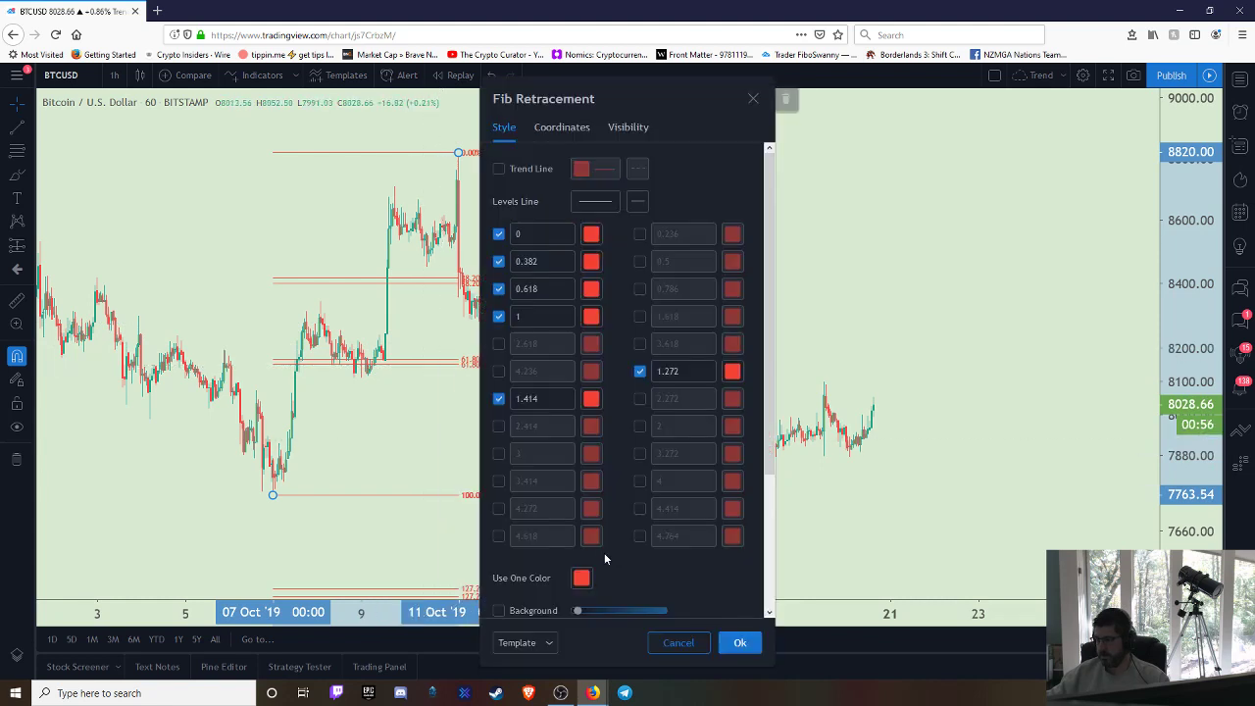
left_click(582, 578)
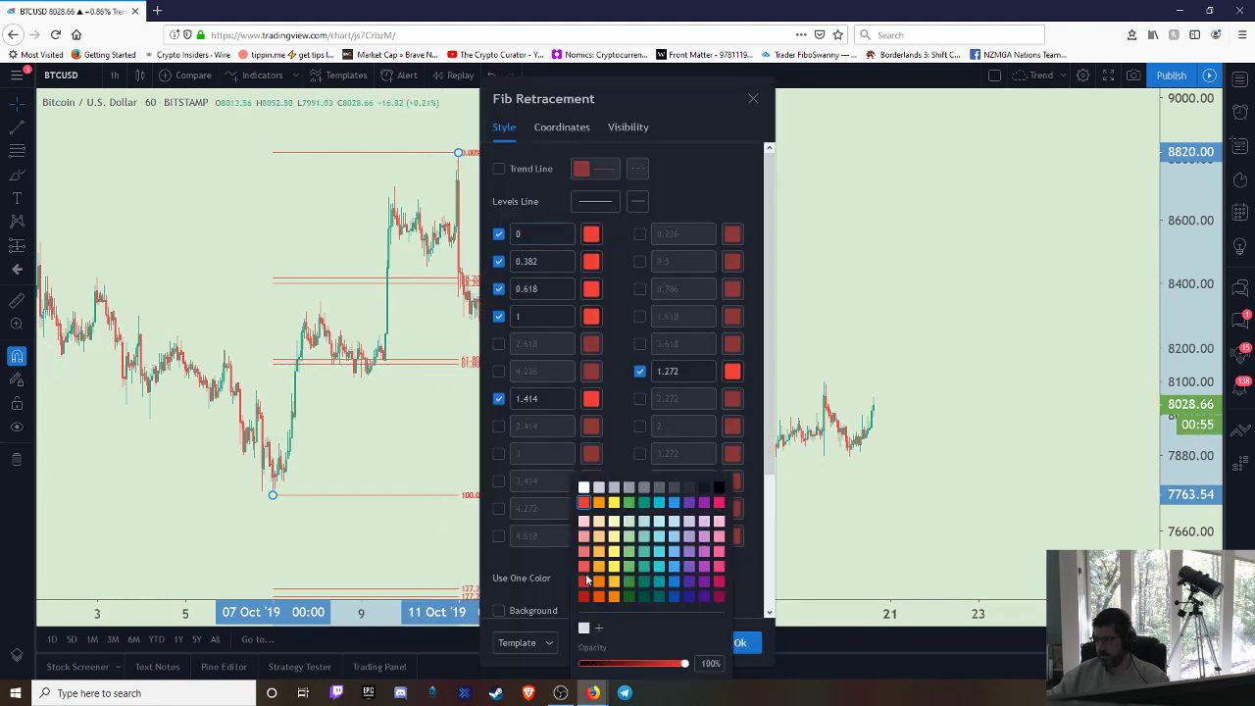
left_click(675, 596)
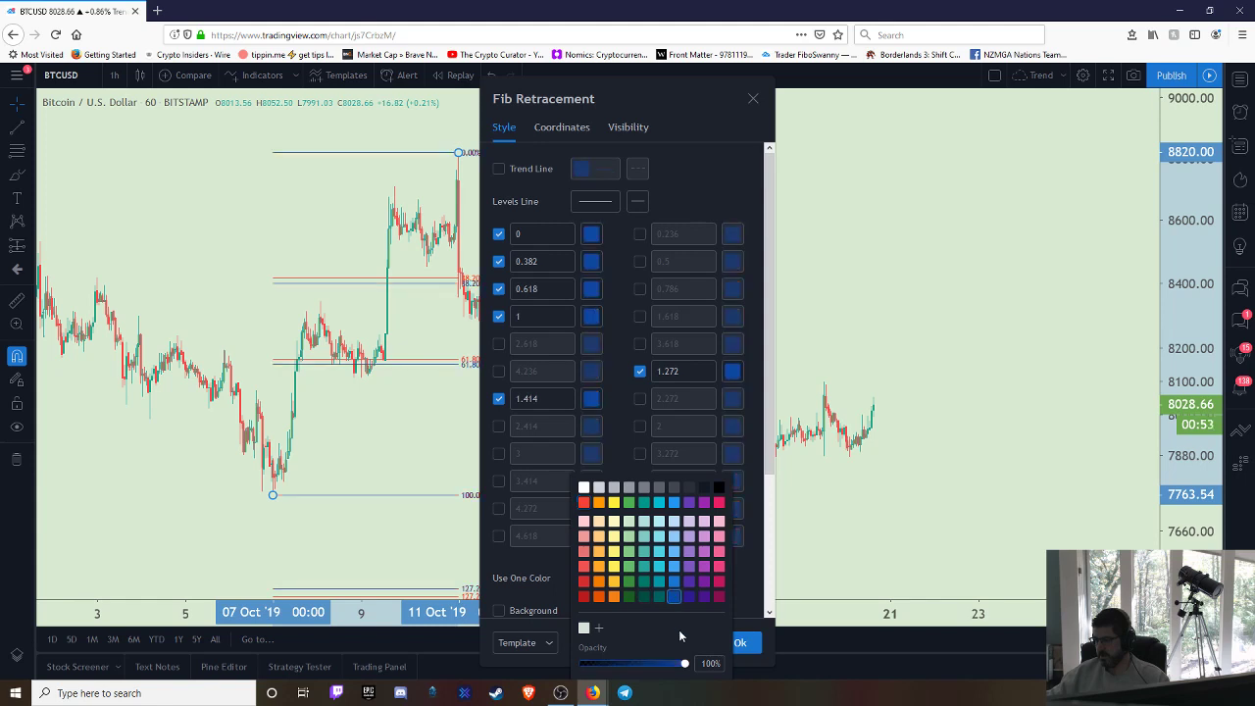
left_click(741, 643)
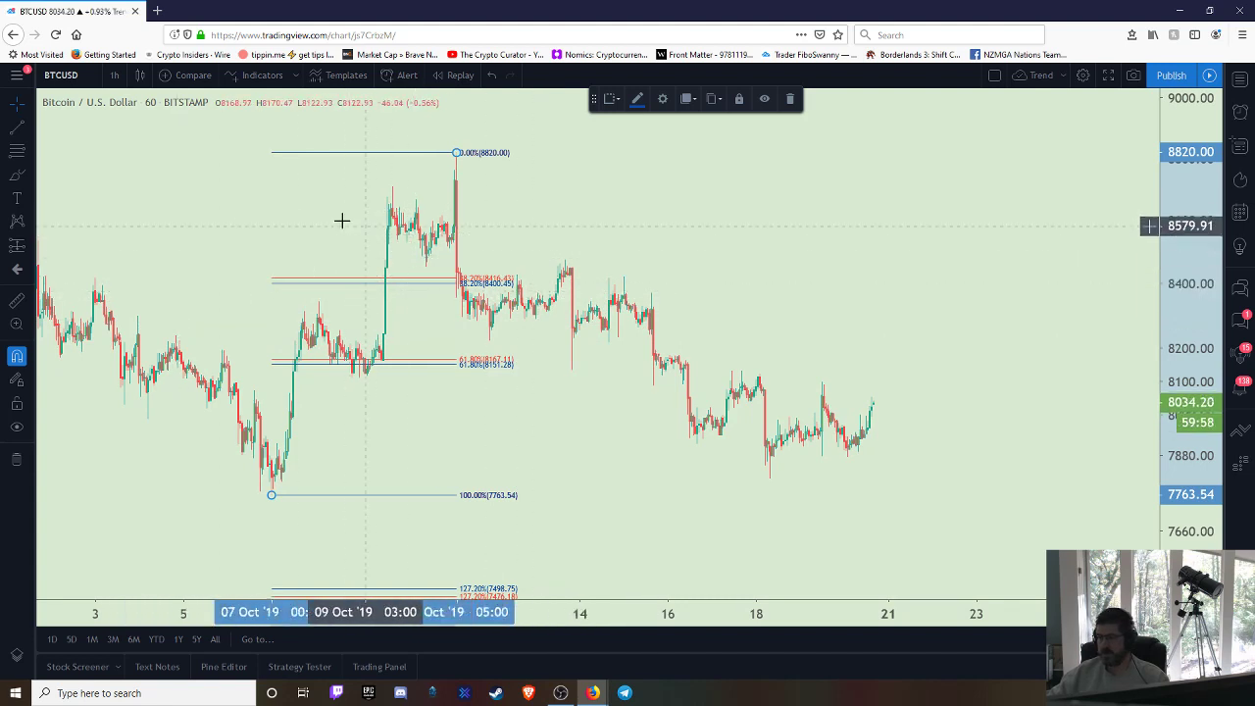
Delete both Fib retracements from the 1-hour BTCUSD chart.
left_click(430, 366)
left_click(429, 367)
key("Delete")
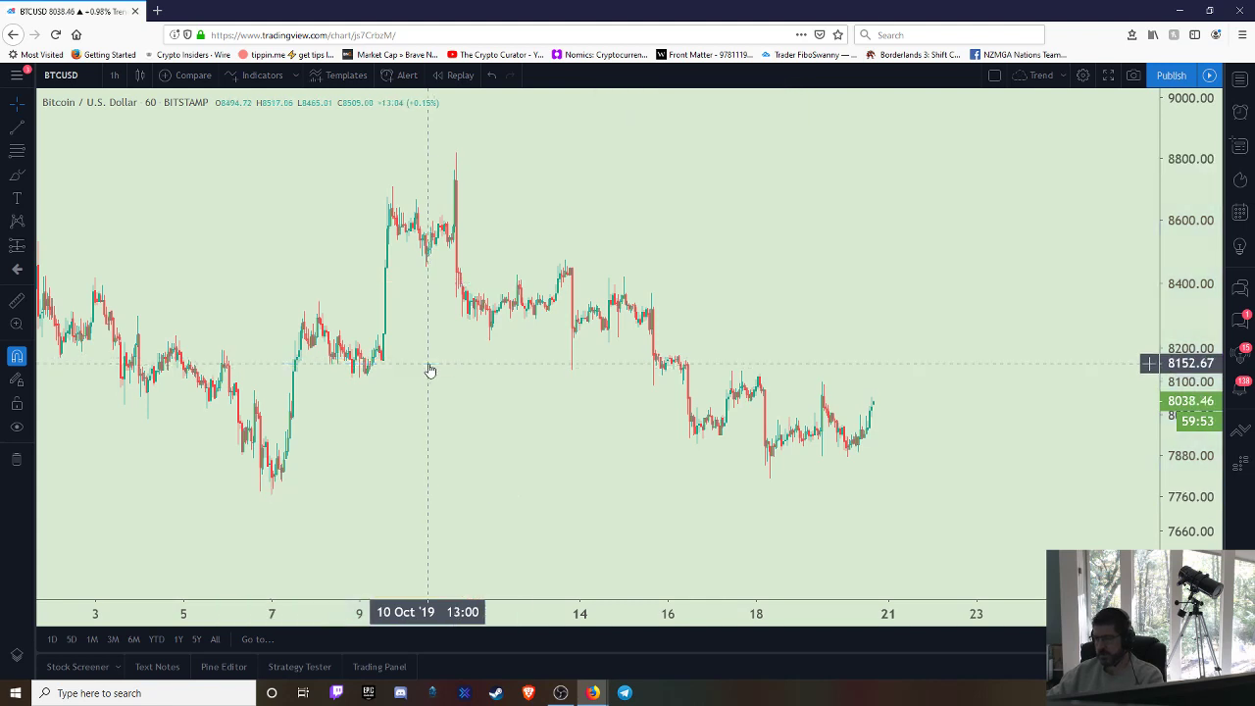
left_click(17, 150)
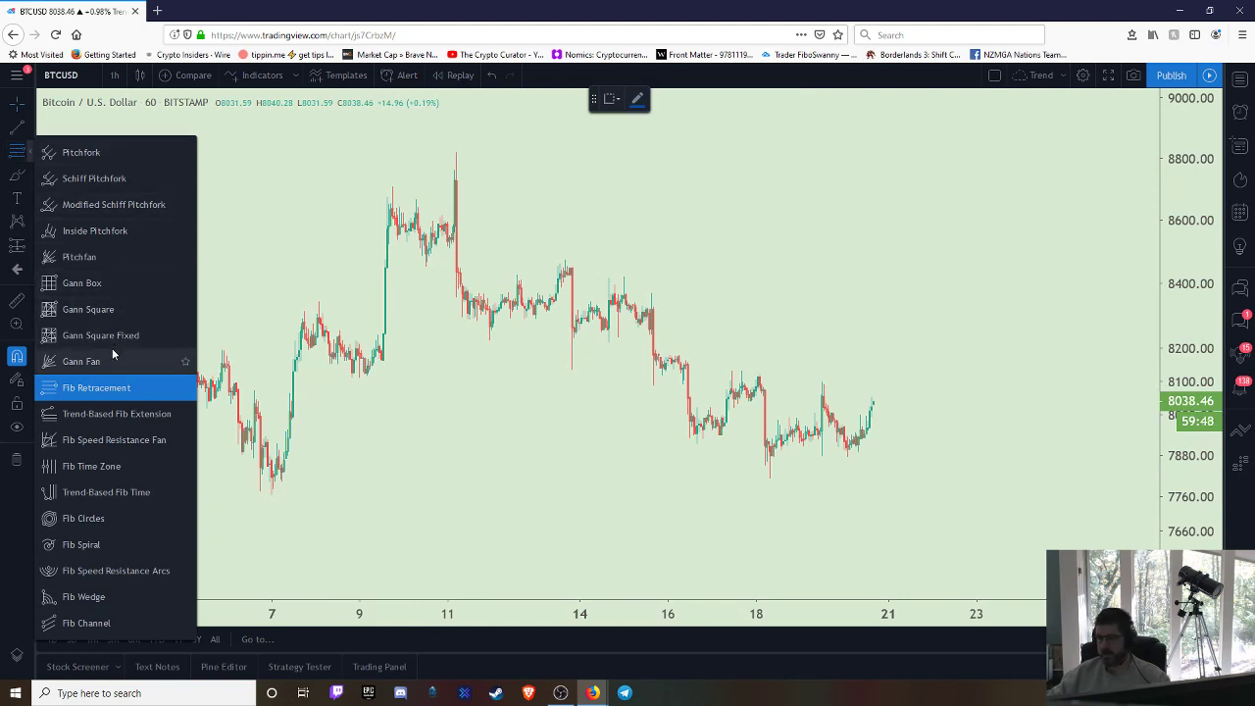
left_click(237, 249)
left_click(224, 208)
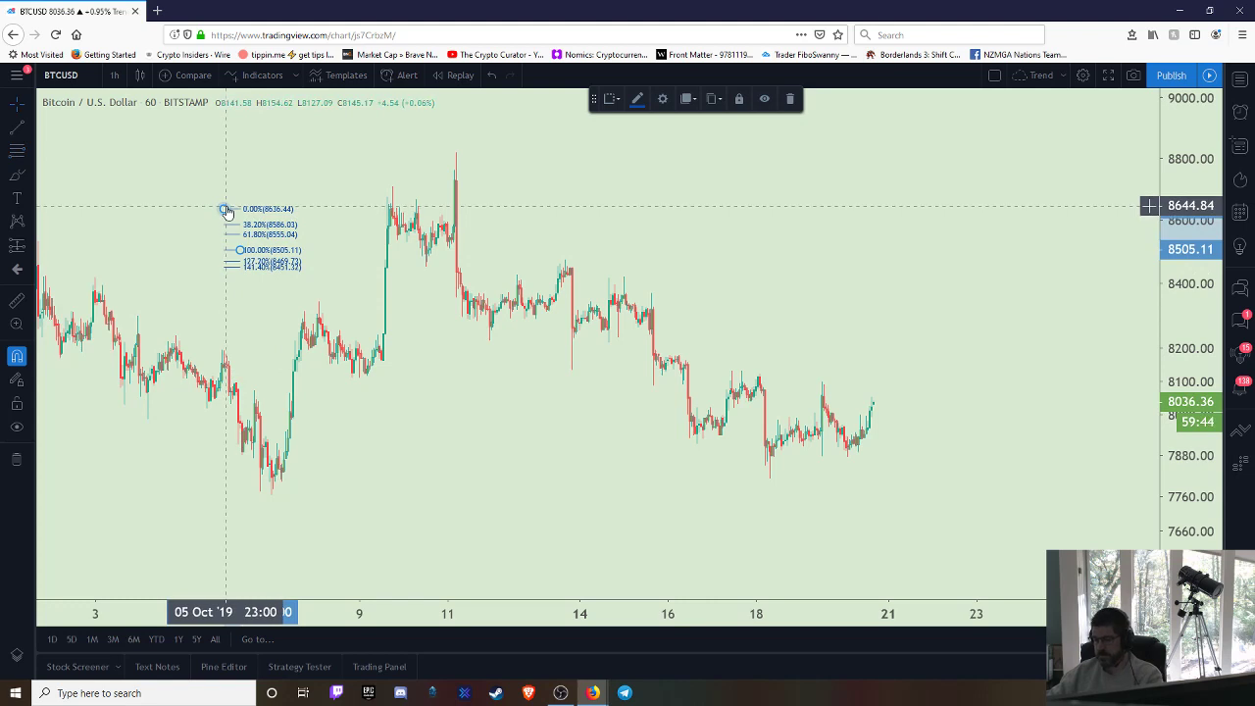
key("Delete")
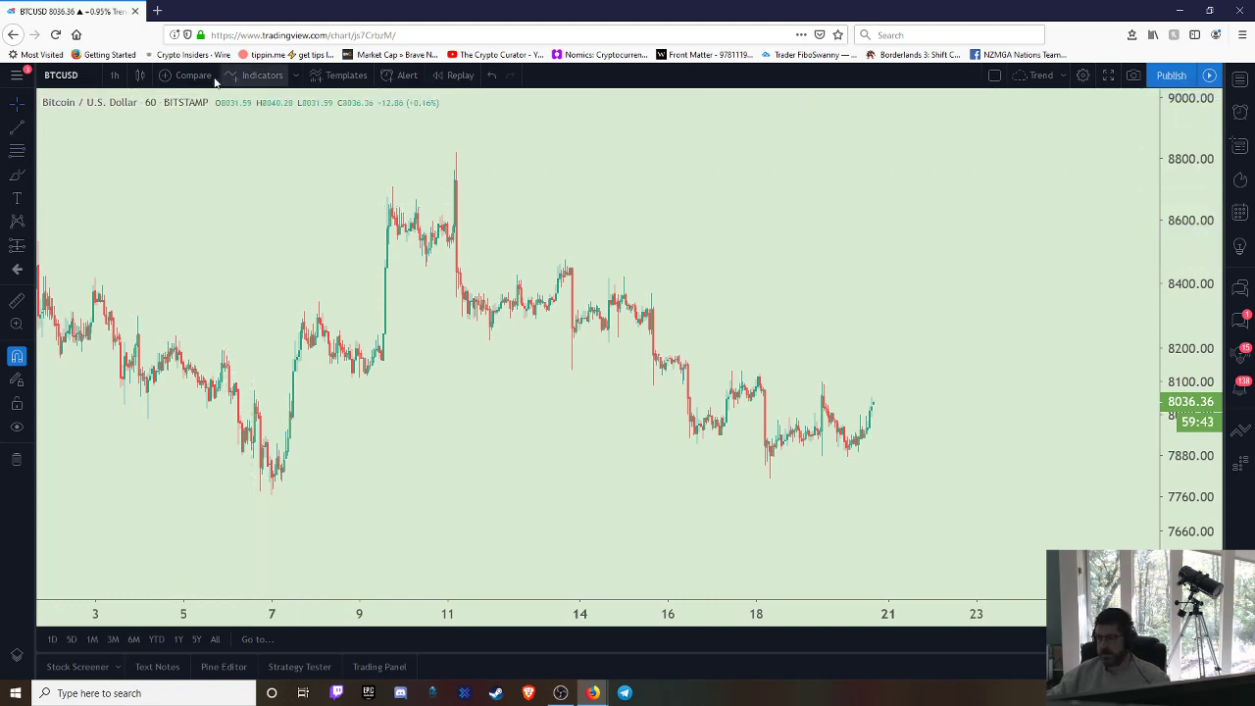
Switch the BTCUSD chart to the 1-day interval, covering the rise from December 2018 to June 2019.
left_click(114, 76)
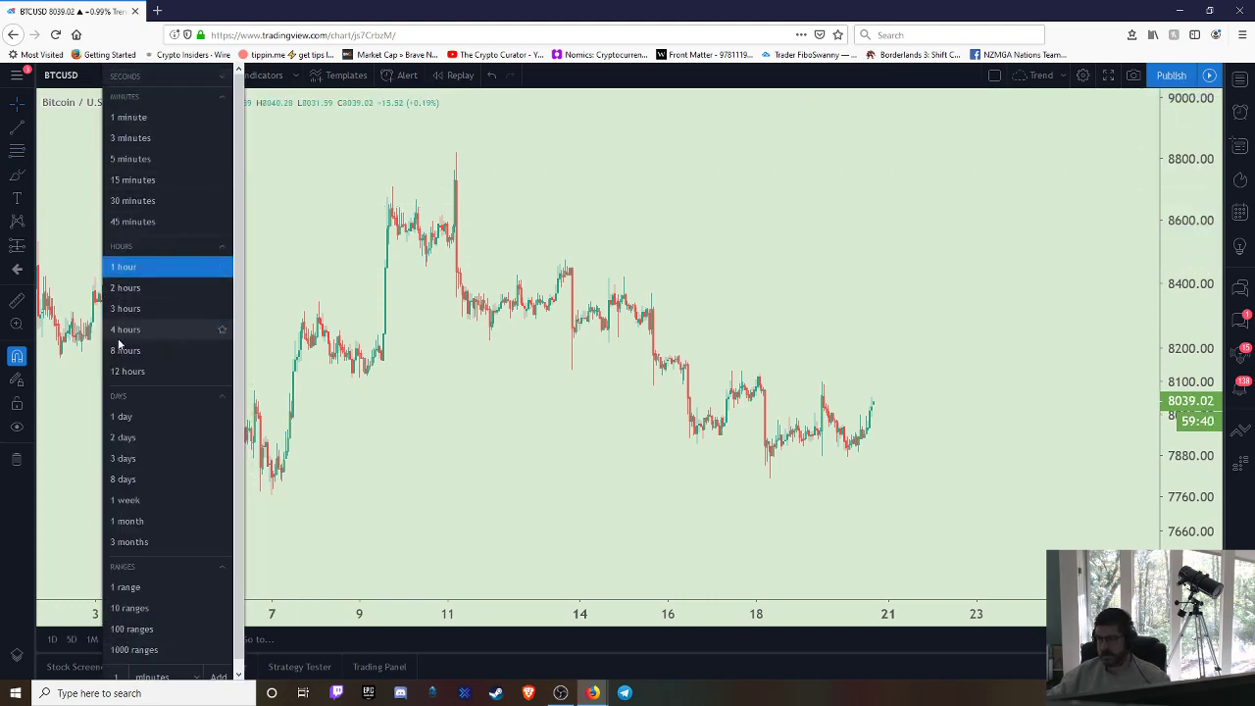
left_click(121, 418)
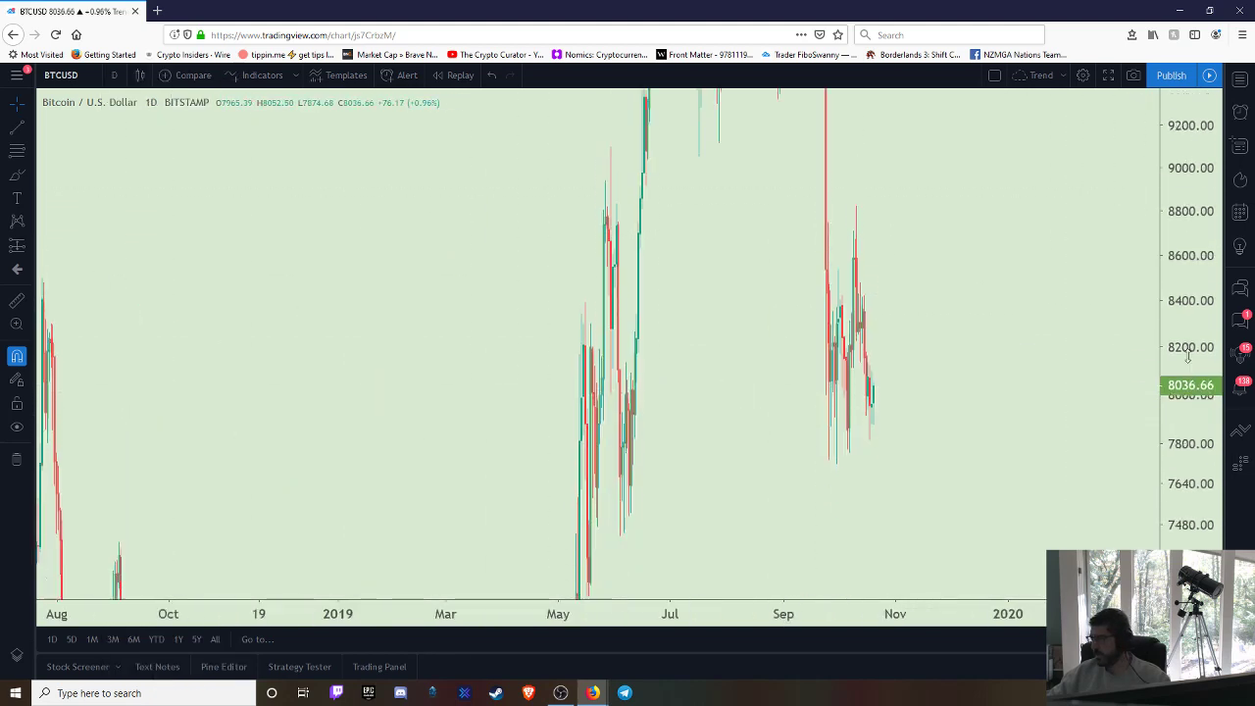
left_click_drag(1178, 165, 1187, 549)
left_click_drag(1175, 188, 1177, 447)
left_click_drag(1010, 338, 1009, 239)
left_click_drag(980, 187, 1042, 220)
double_click(1177, 158)
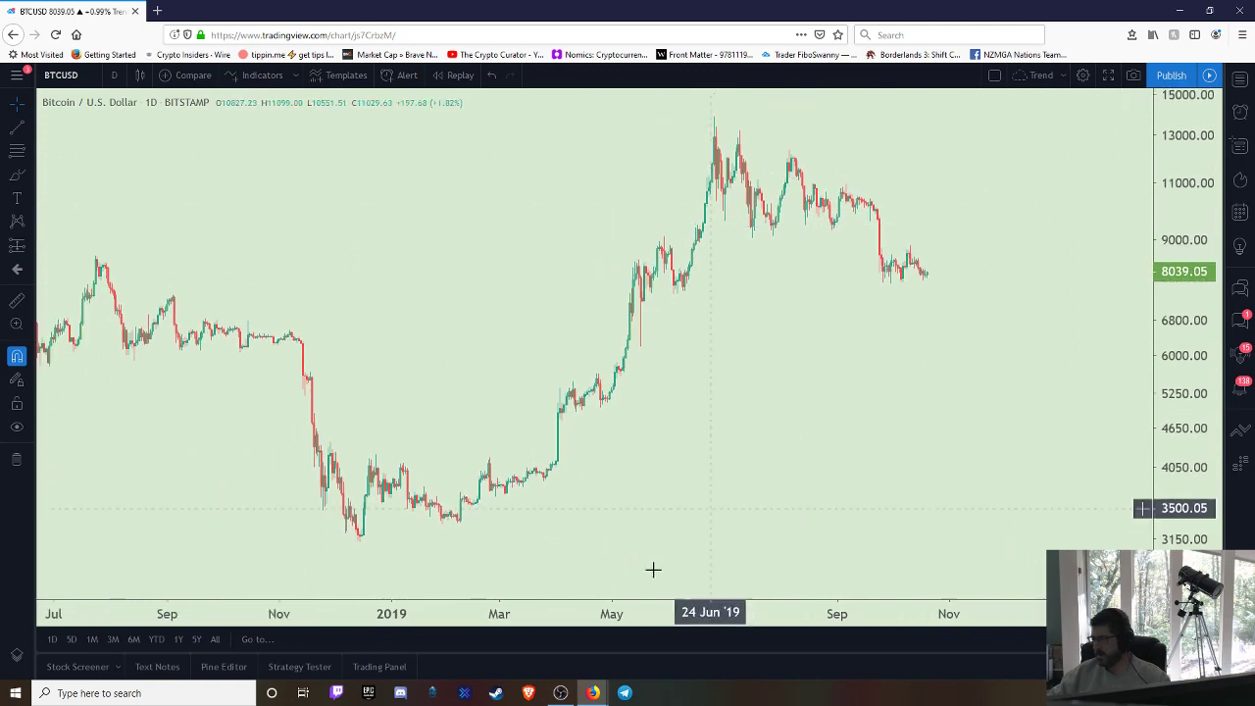
left_click_drag(560, 613, 449, 614)
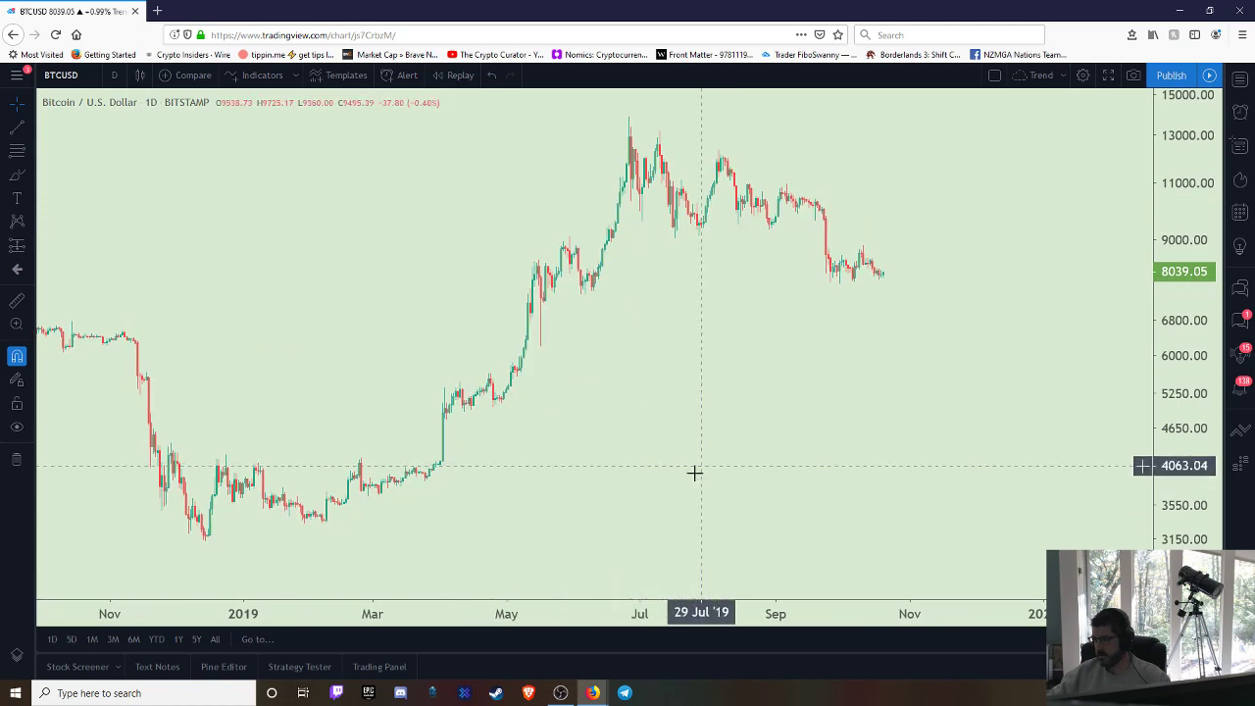
left_click_drag(700, 467, 655, 482)
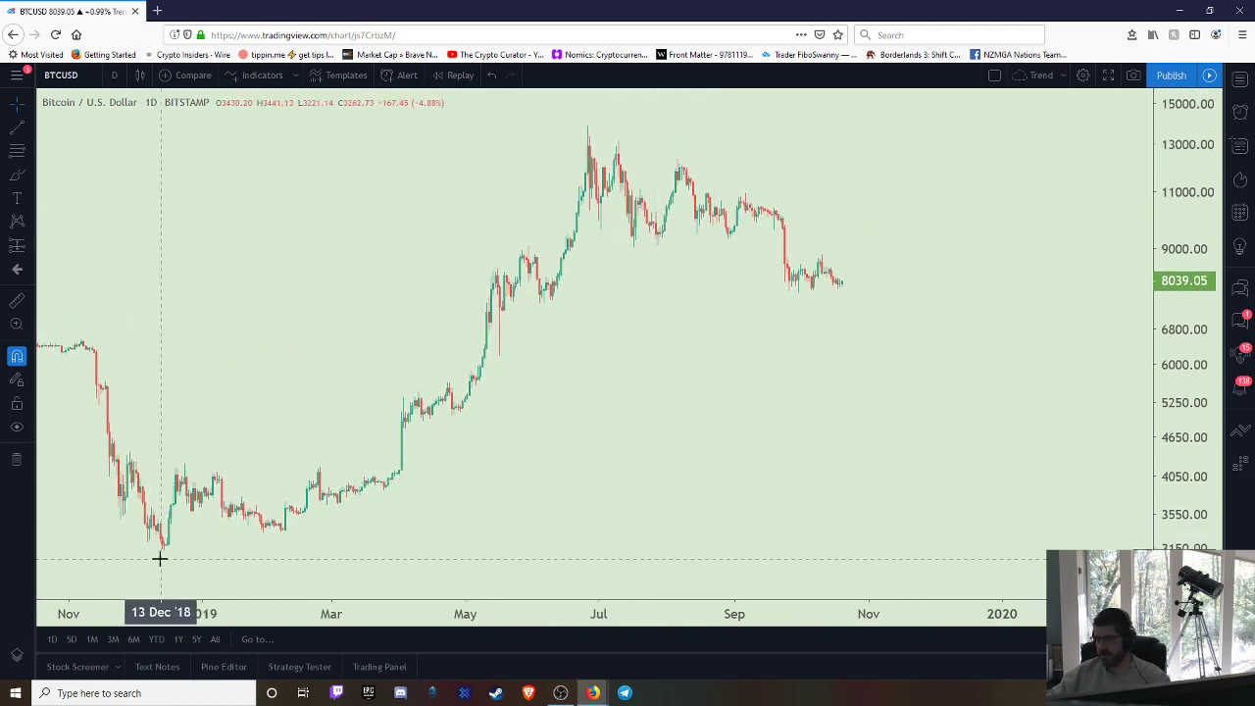
mouse_move(396, 196)
left_mouse_down()
mouse_move(497, 205)
mouse_move(380, 206)
mouse_move(406, 210)
left_mouse_up()
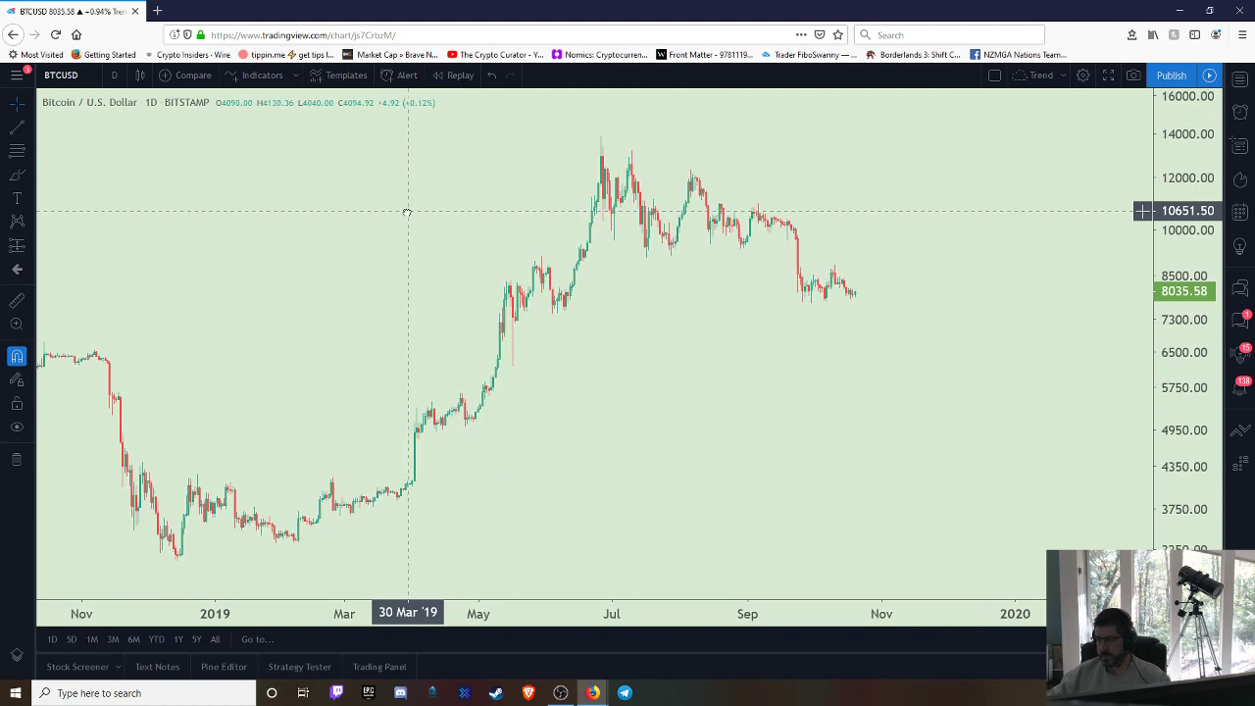
Draw a Fib Retracement on the daily chart from the December 2018 low at 3122.28 to the June 2019 high at 13880.00.
left_click(16, 152)
left_click(83, 384)
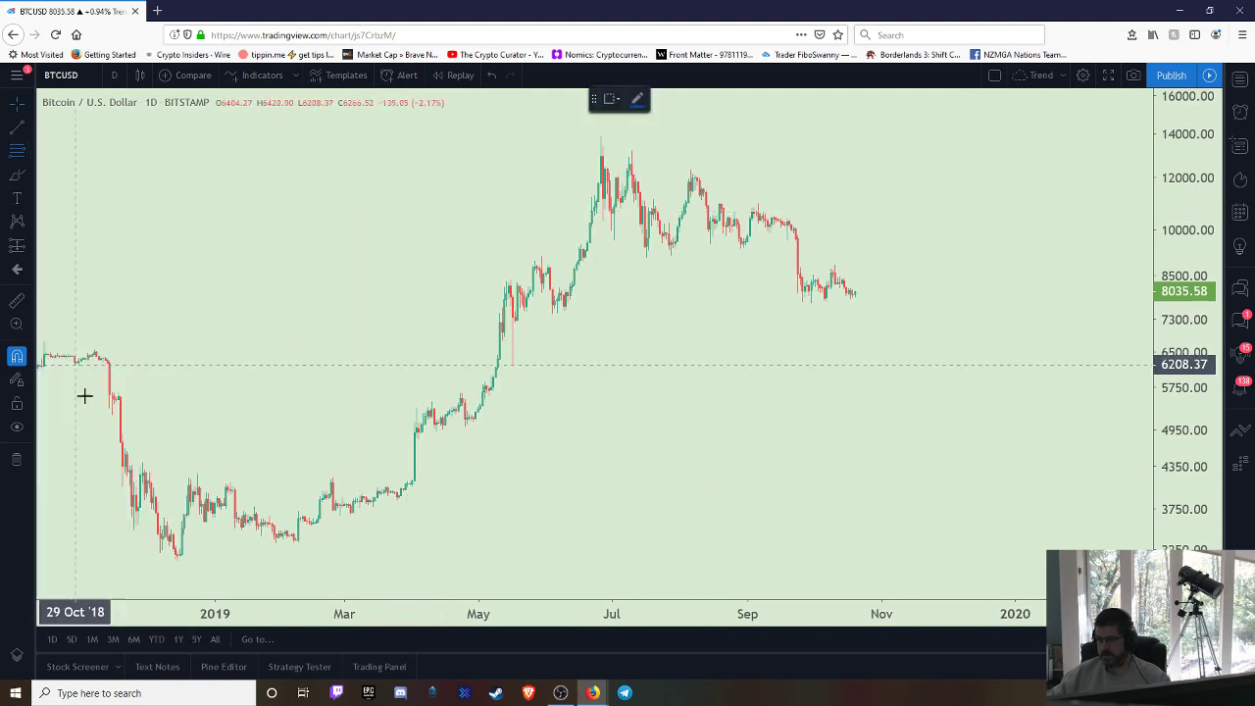
left_click(177, 565)
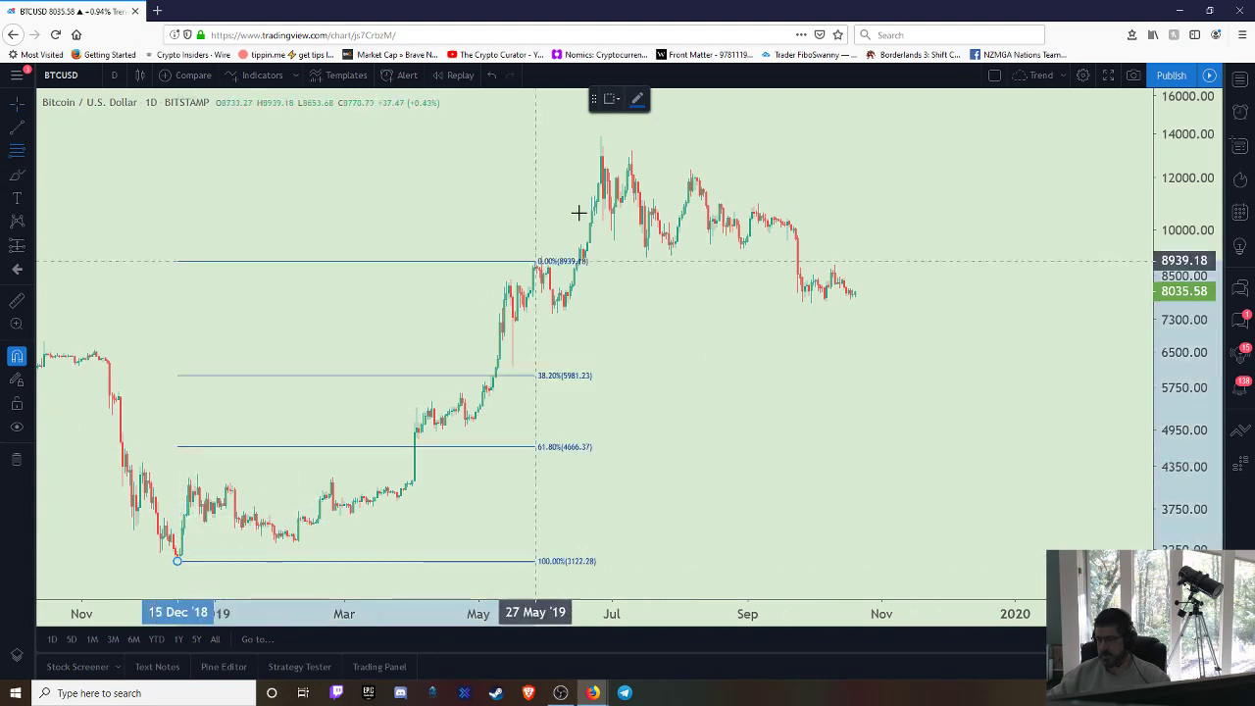
left_click(601, 125)
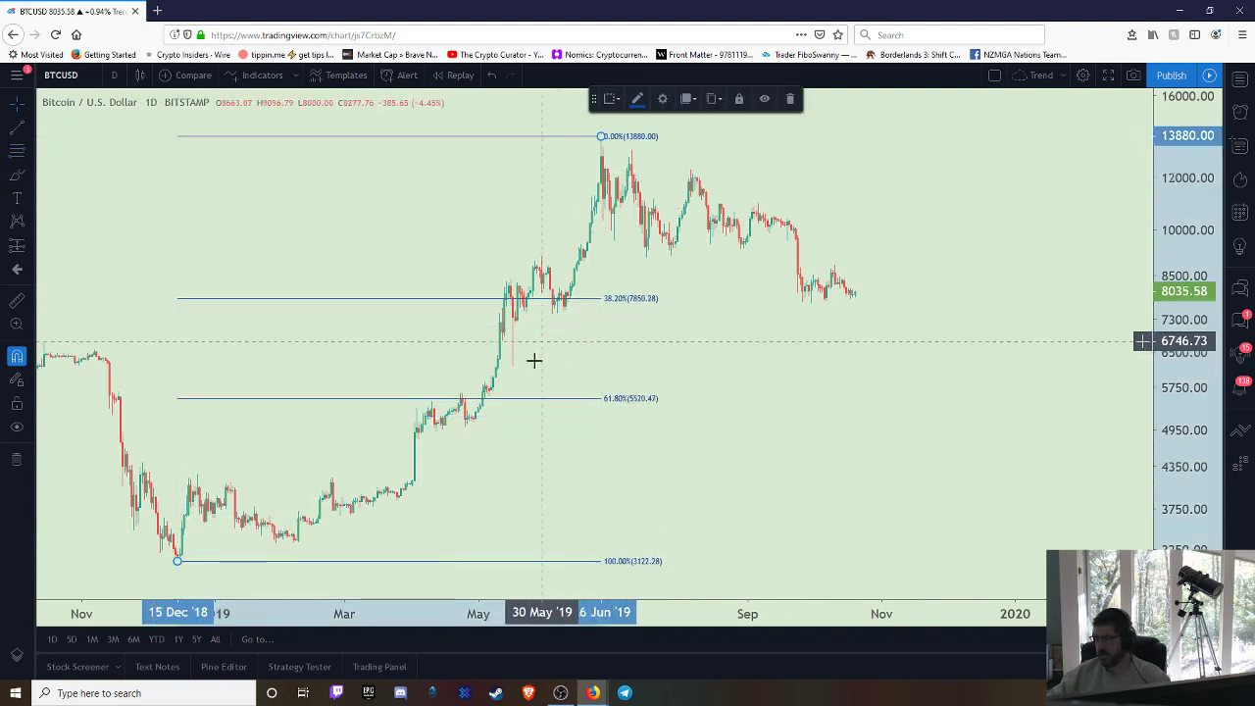
Disable Fib levels based on log scale for the daily Fib retracement.
right_click(546, 405)
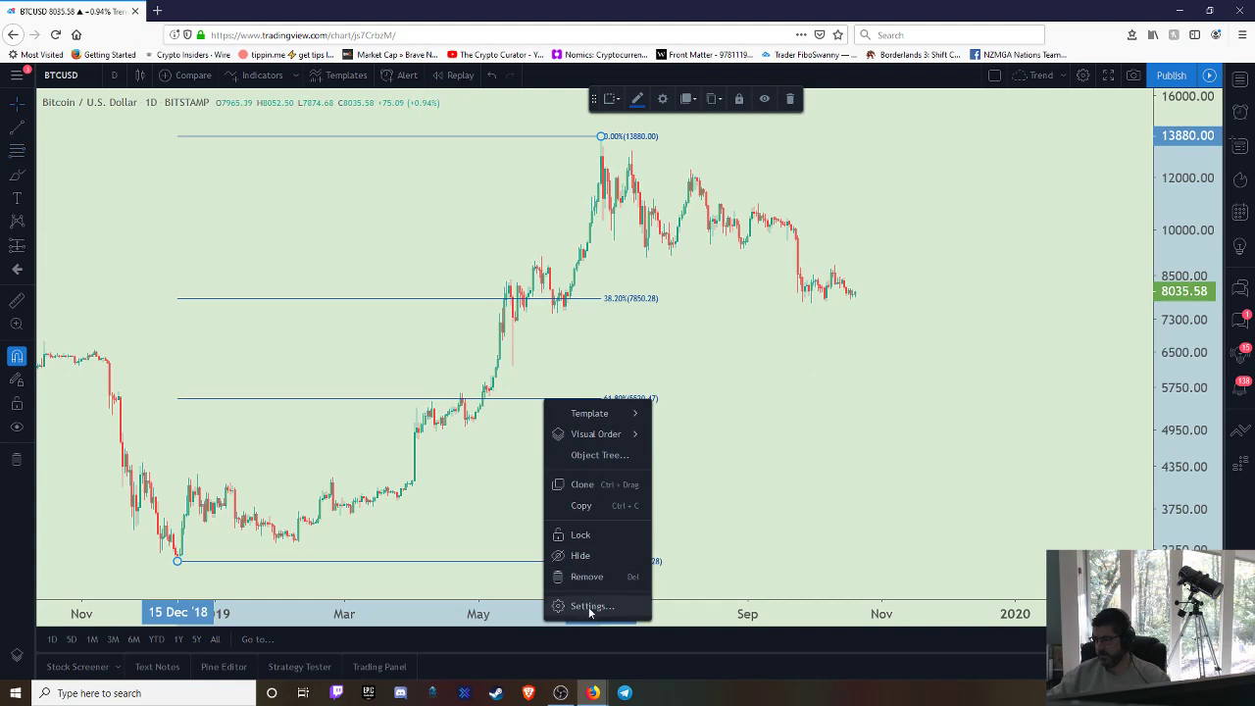
left_click(579, 600)
scroll(619, 505, "down", 5)
left_click(493, 591)
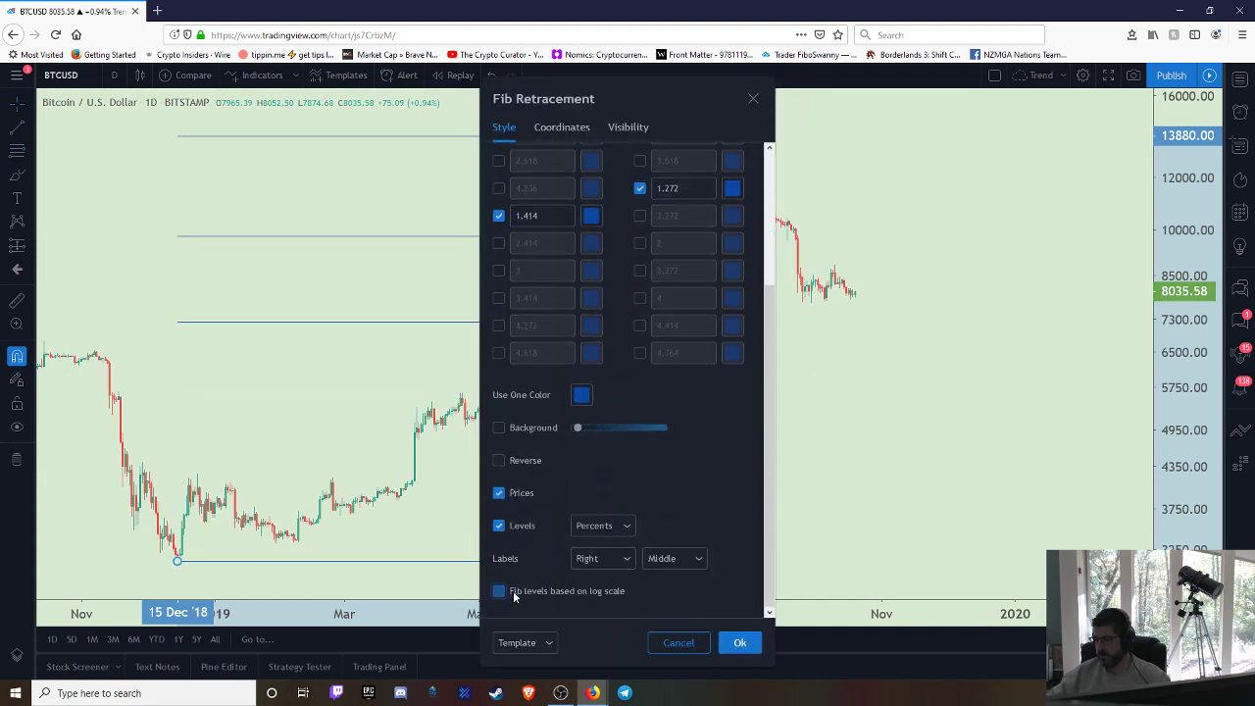
left_click(741, 643)
Draw a second Fib Retracement over the same daily swing, from the 3122.28 low to the 13880.00 high.
scroll(878, 450, "up", 2)
scroll(878, 449, "down", 2)
scroll(879, 449, "down", 1)
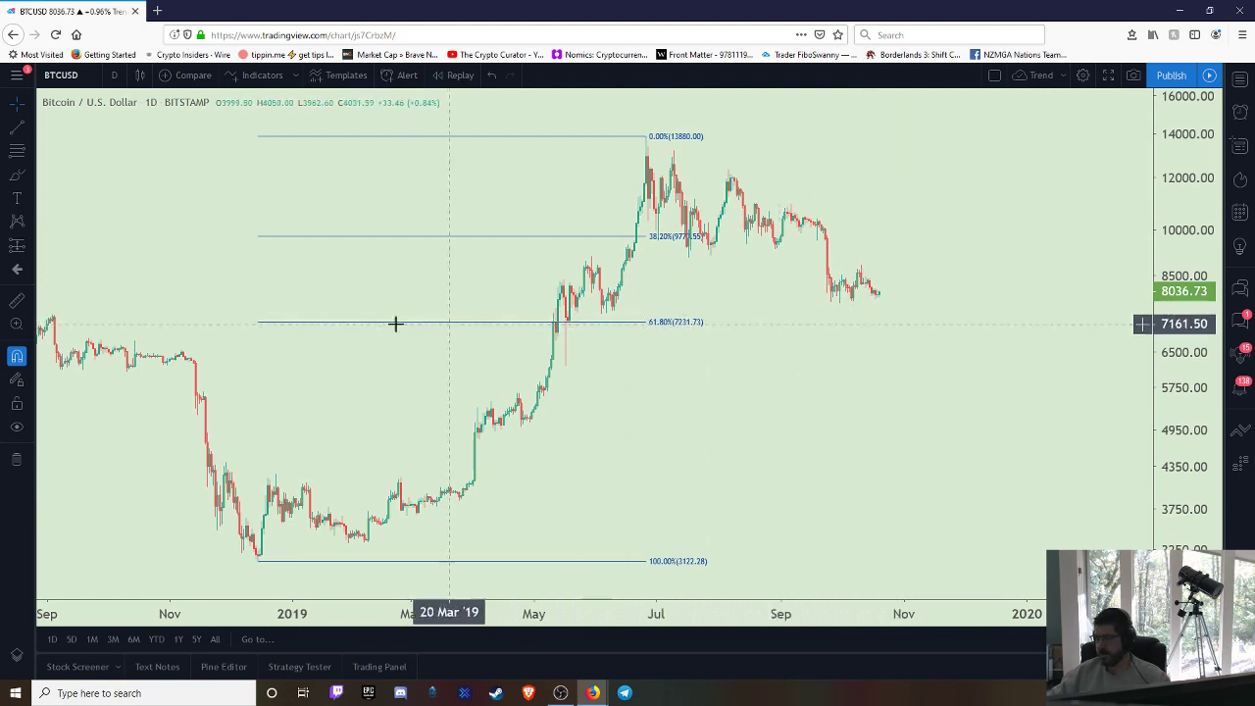
left_click(12, 154)
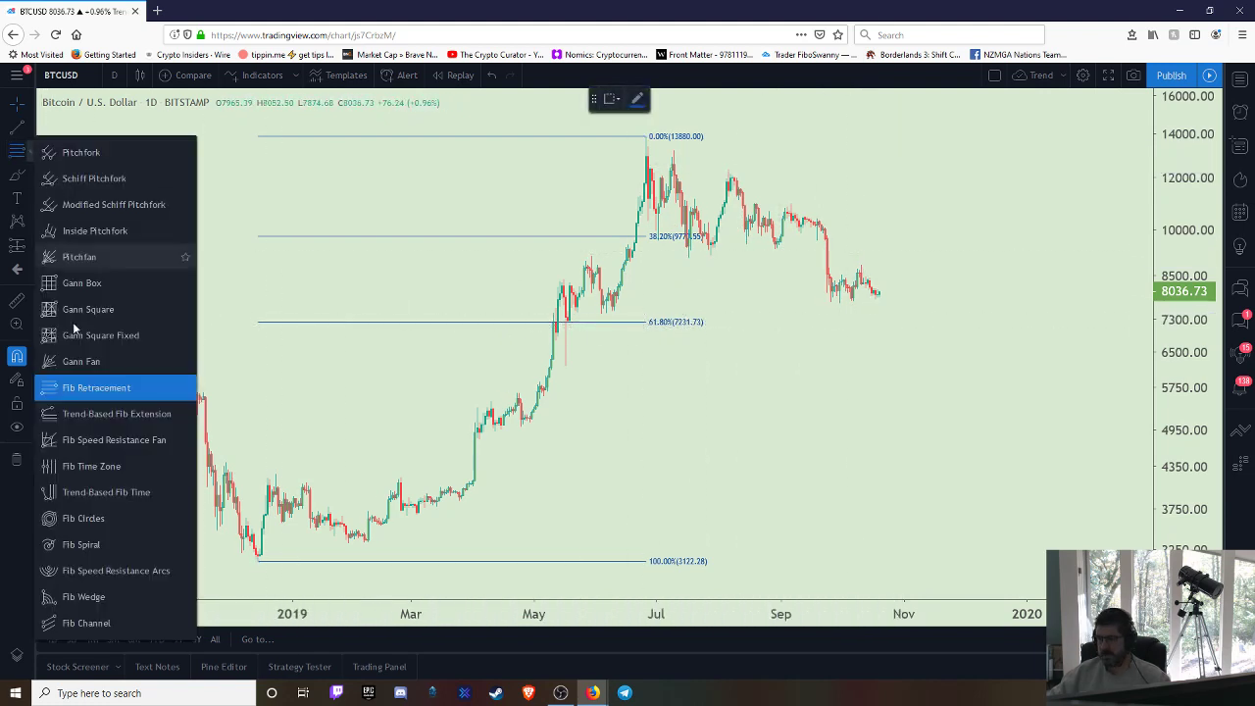
left_click(88, 387)
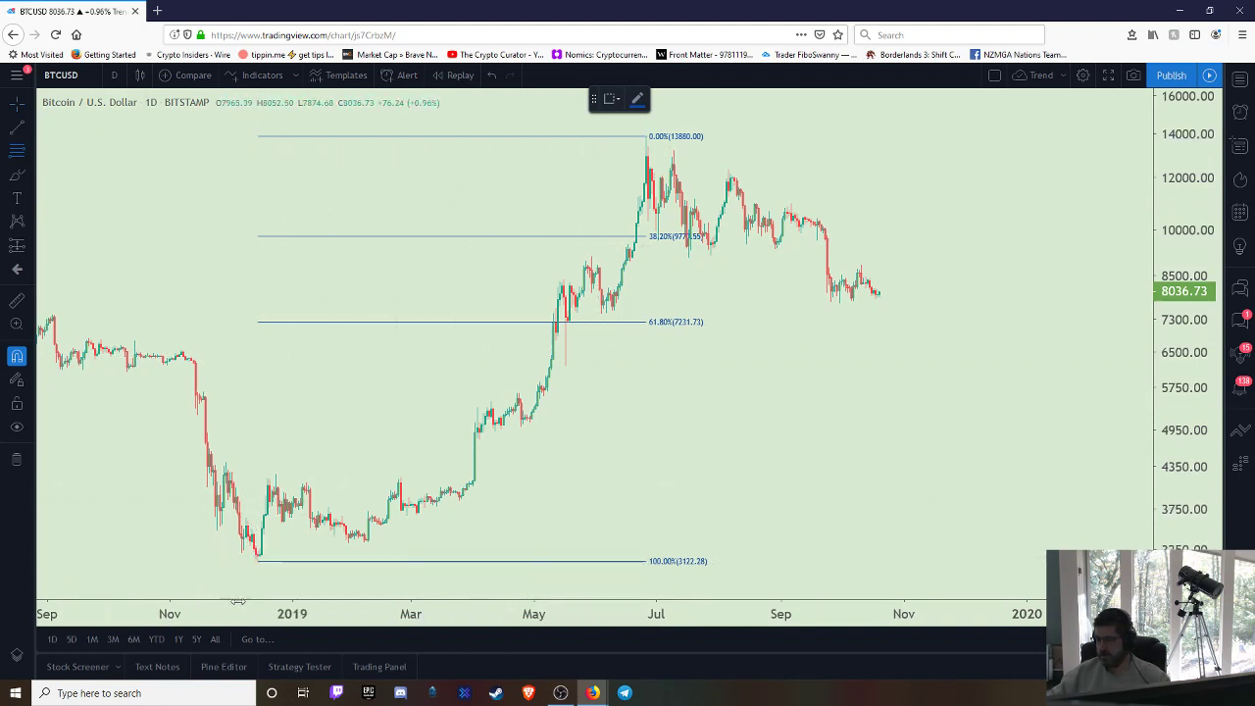
left_click(256, 561)
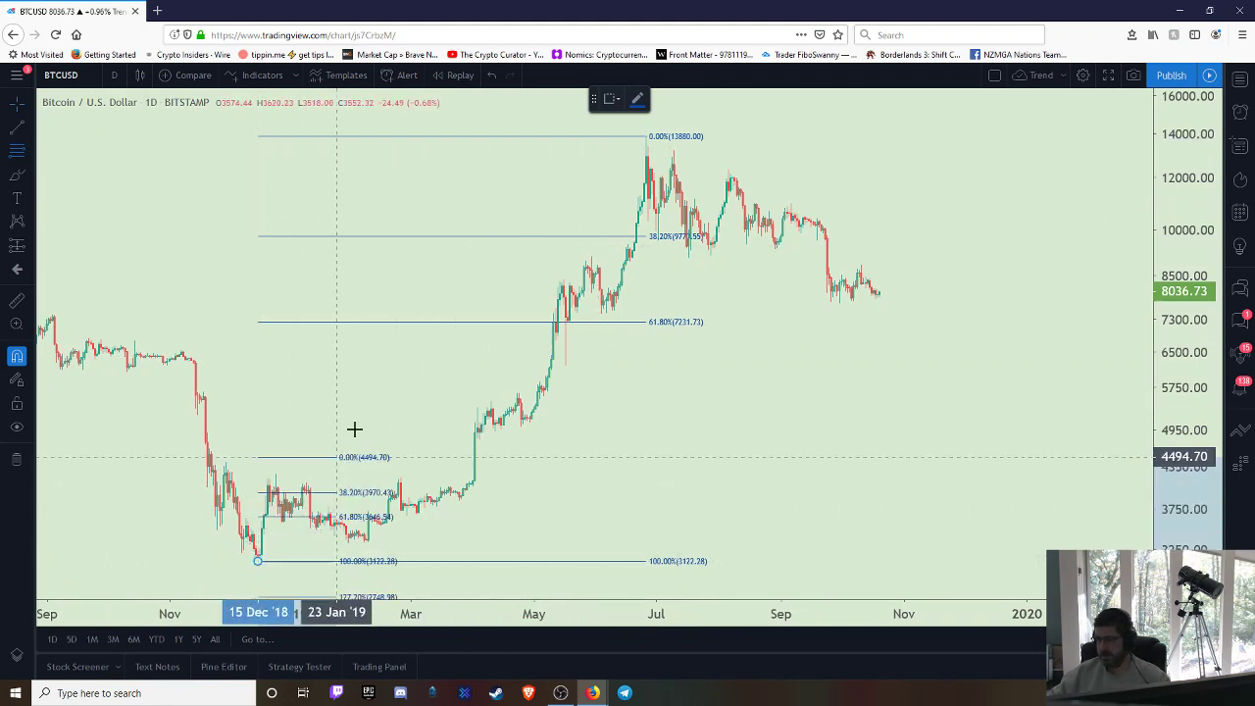
left_click(646, 135)
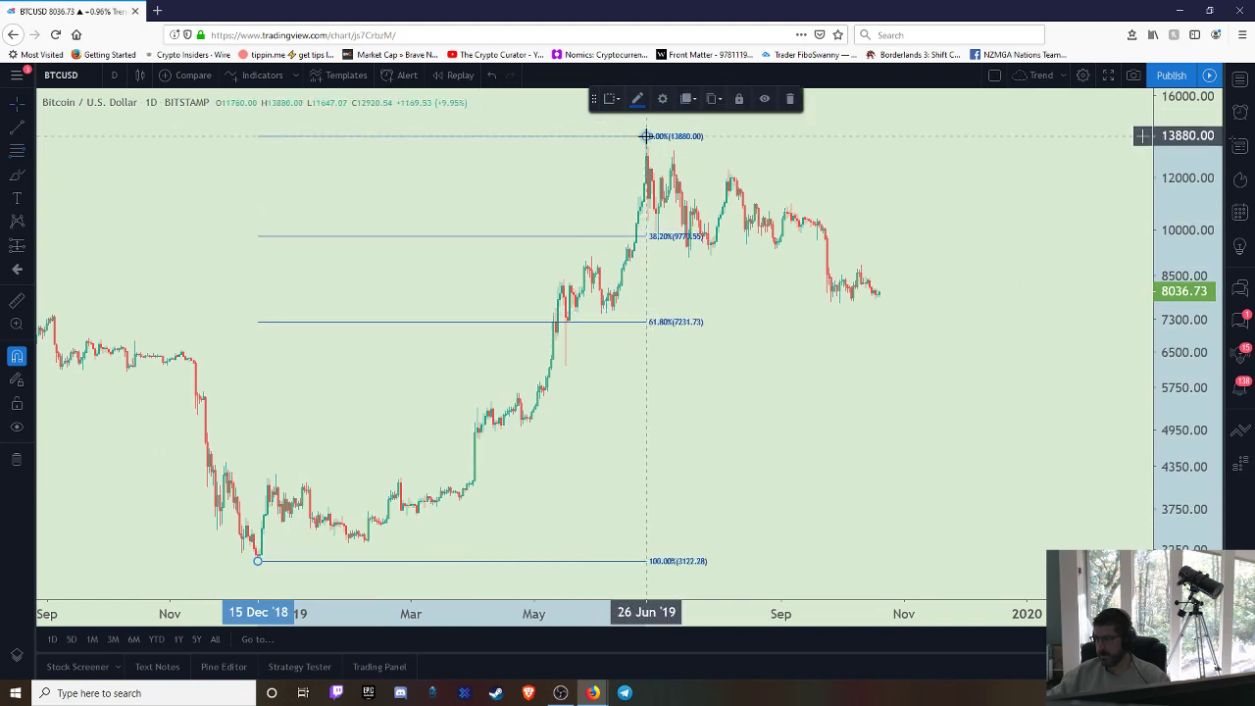
Recolour the second daily Fib retracement red using a single colour and enable its Fib levels based on log scale.
right_click(443, 326)
left_click(499, 527)
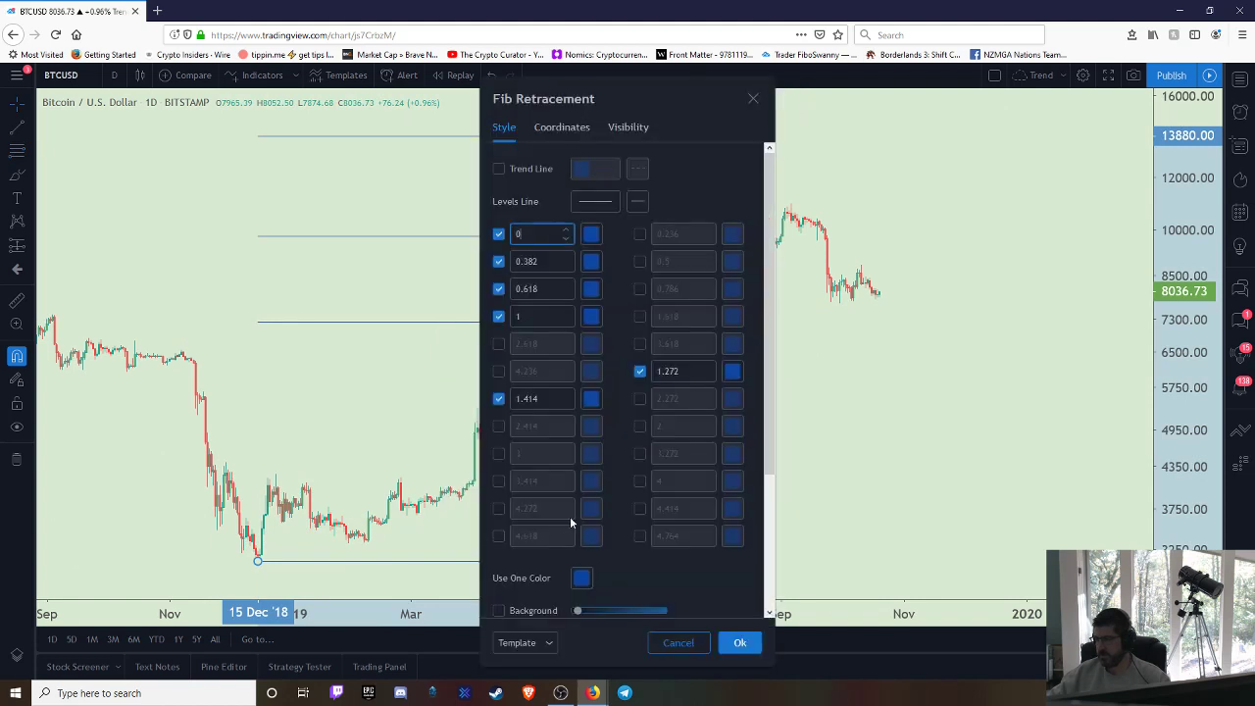
scroll(547, 431, "down", 4)
left_click(582, 395)
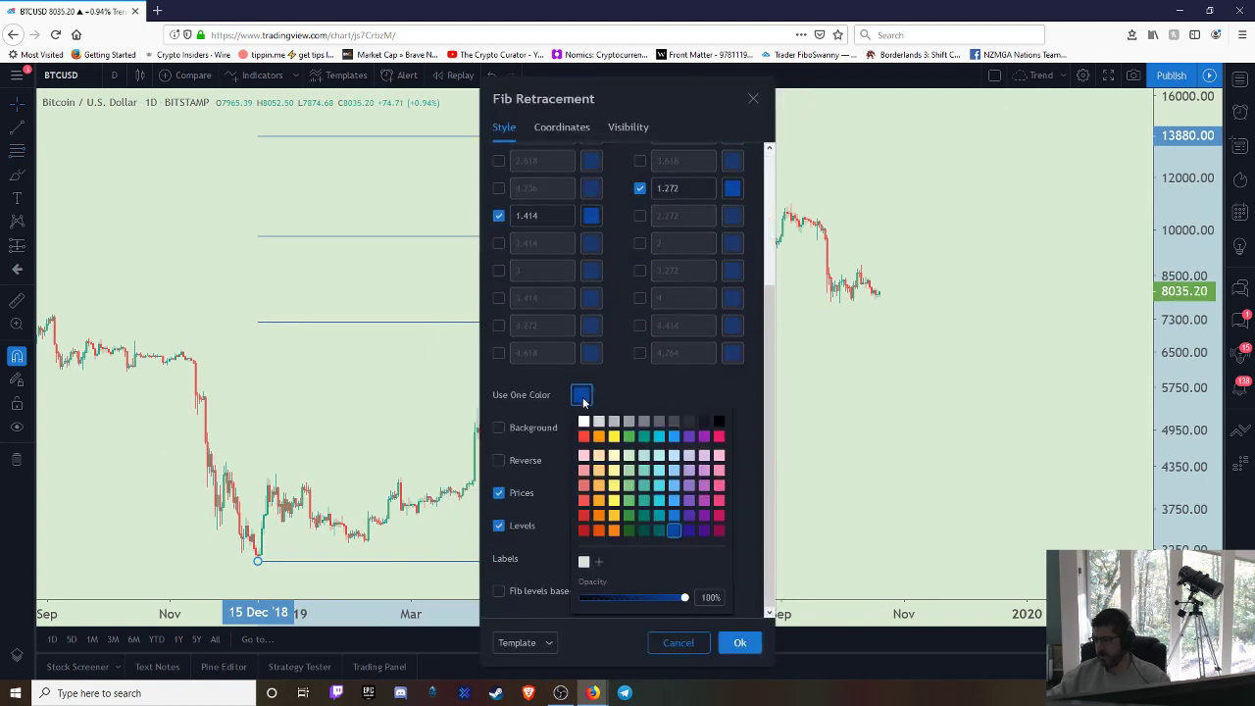
left_click(584, 436)
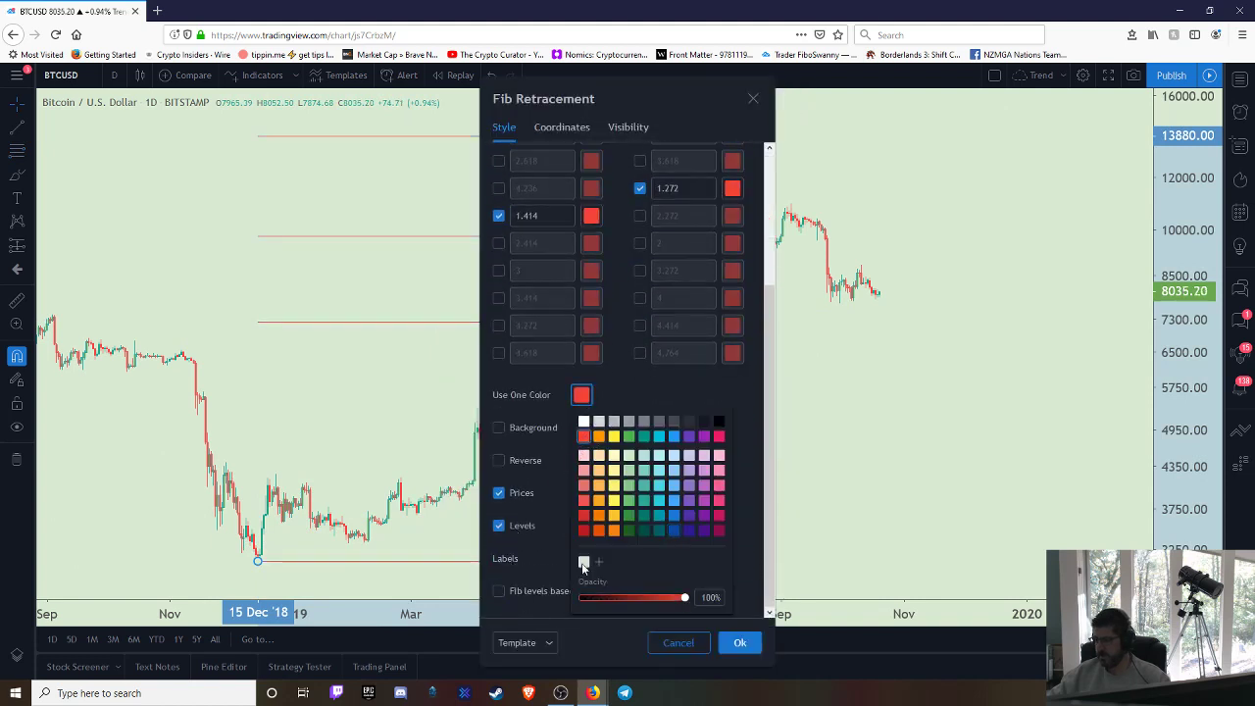
left_click(498, 592)
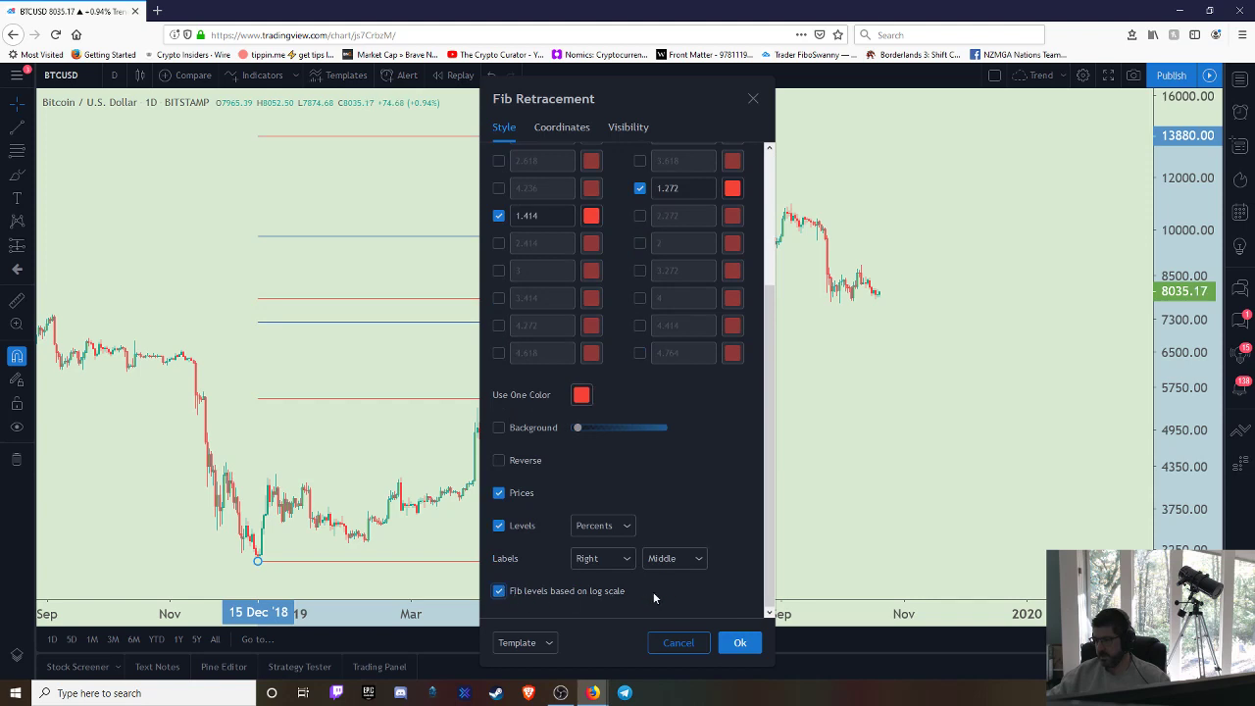
left_click(740, 642)
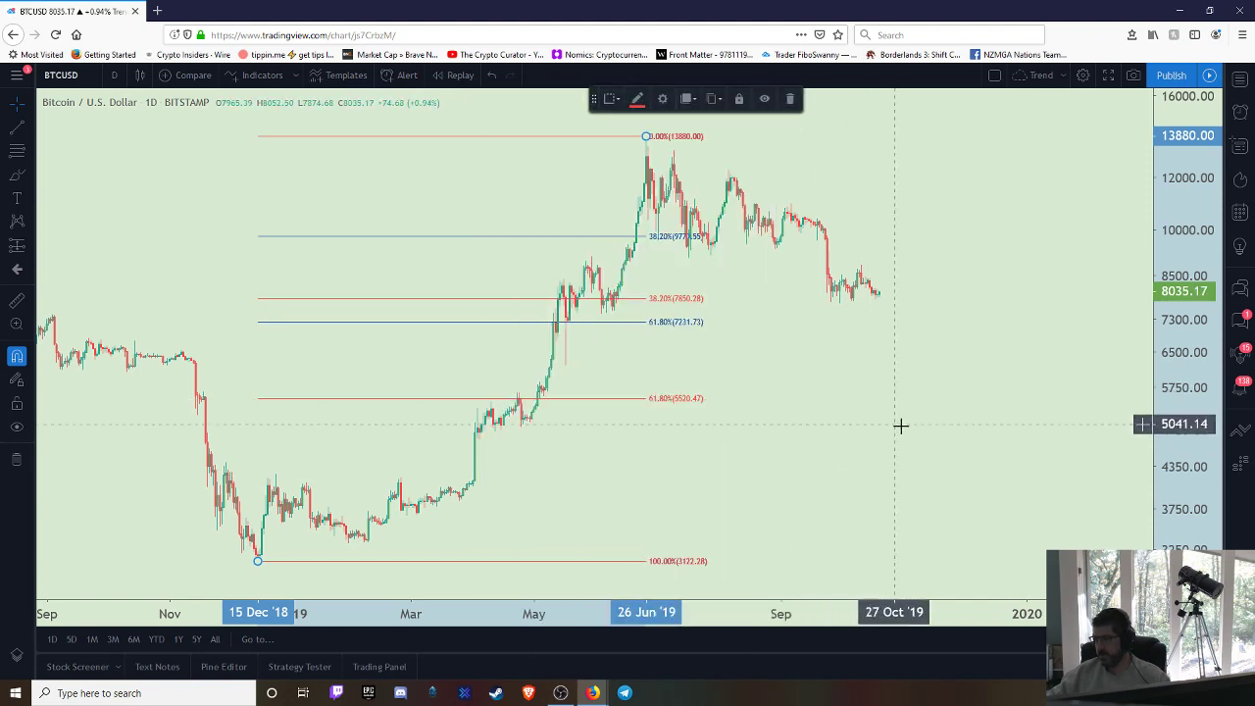
Delete the red and blue Fib retracements from the daily chart.
mouse_move(1179, 189)
left_mouse_down()
mouse_move(1107, 272)
mouse_move(1107, 257)
left_mouse_up()
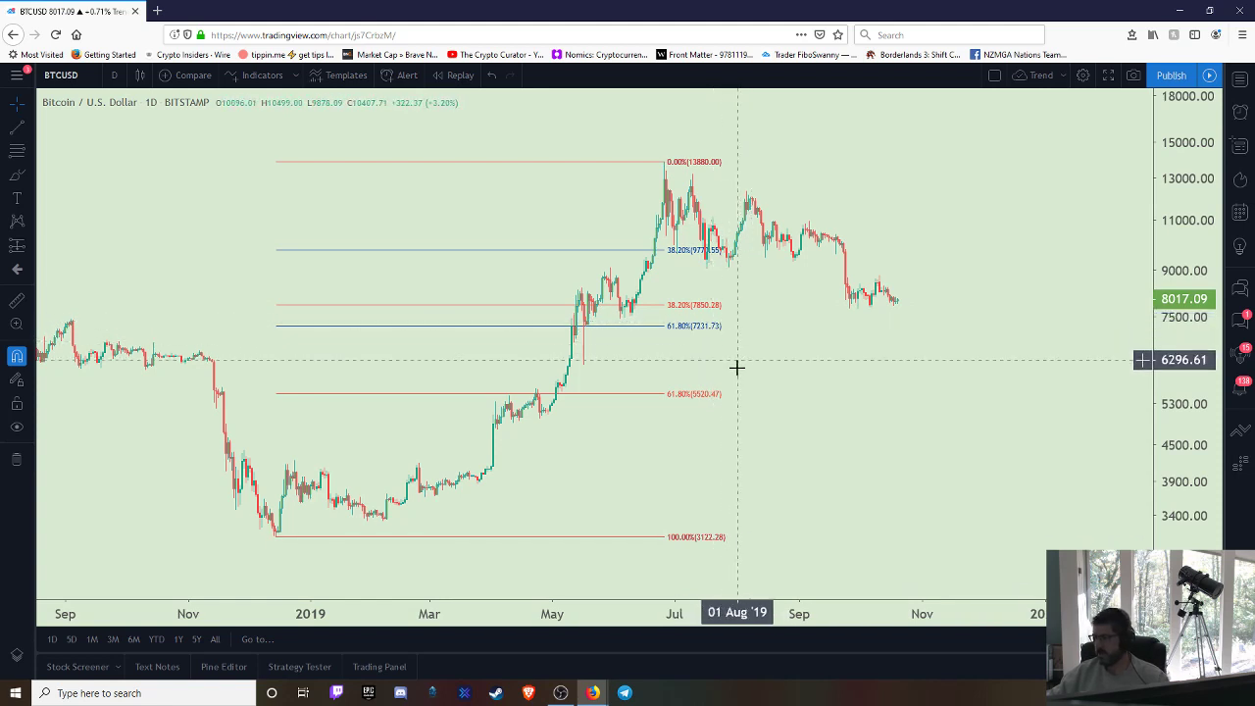
left_click(649, 395)
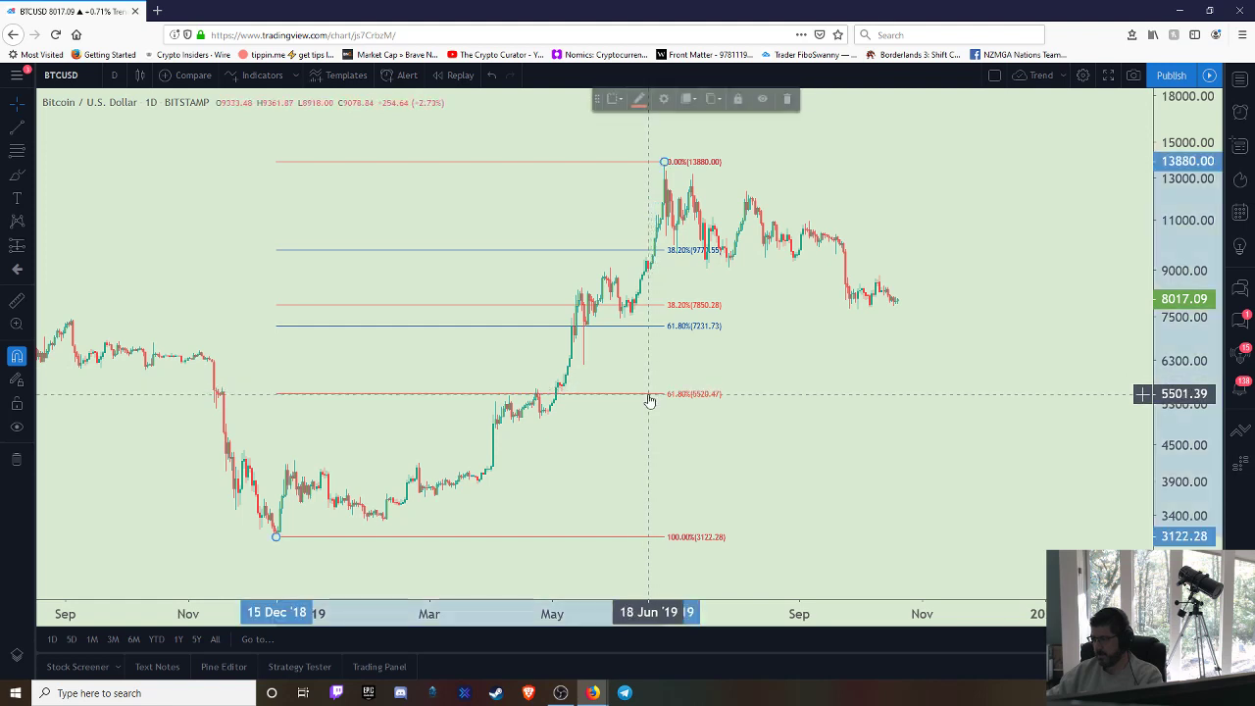
left_click(658, 368)
left_click(653, 327)
key("Delete")
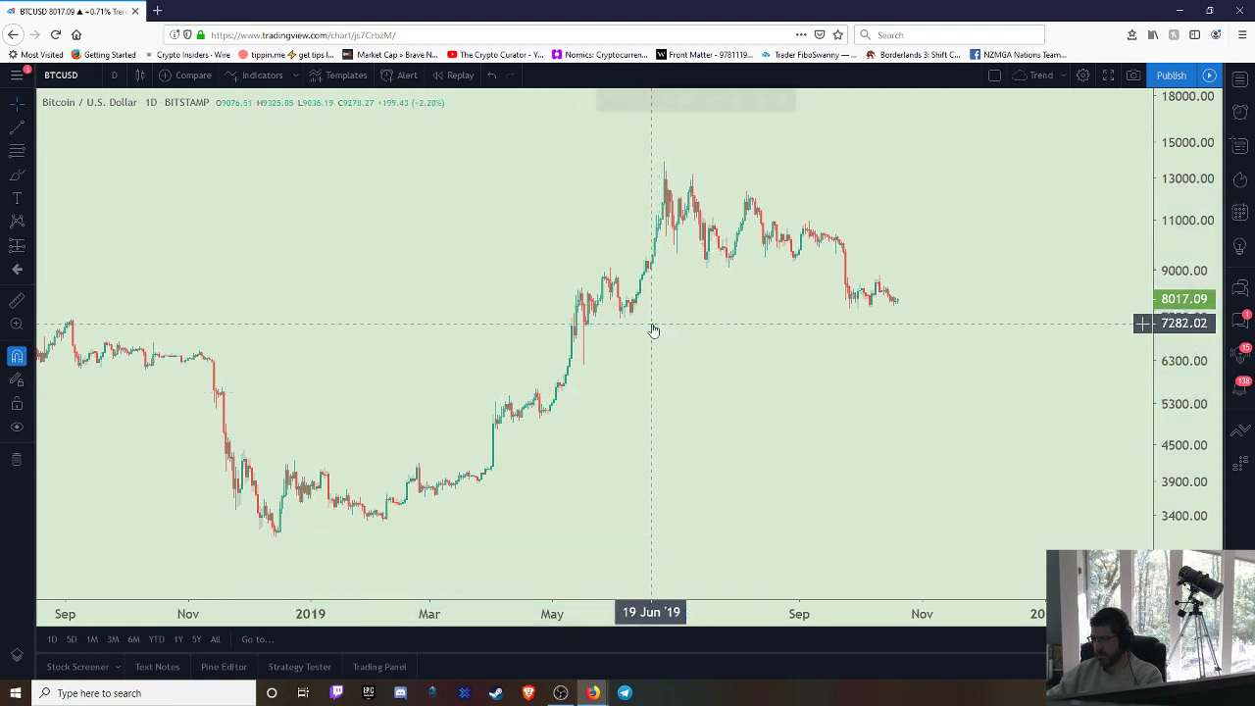
Switch the BTCUSD chart to the 1-week interval, covering the price history from 2013 to 2019.
left_click(113, 69)
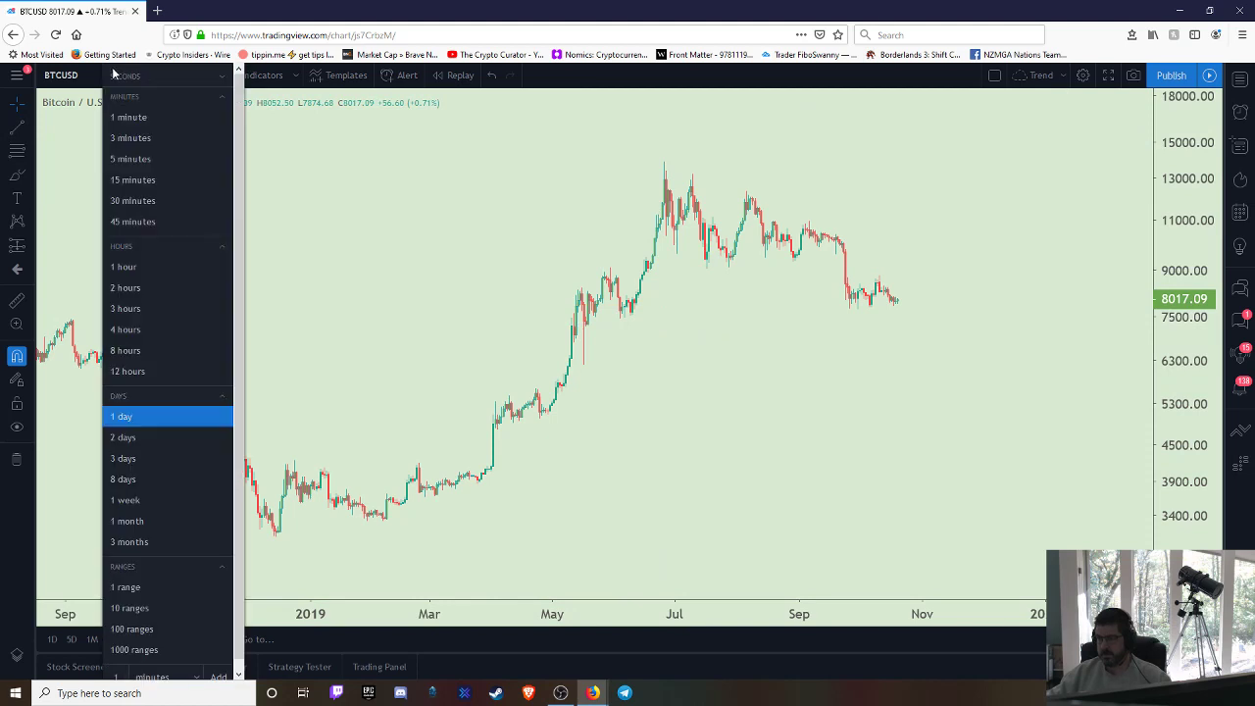
left_click(125, 500)
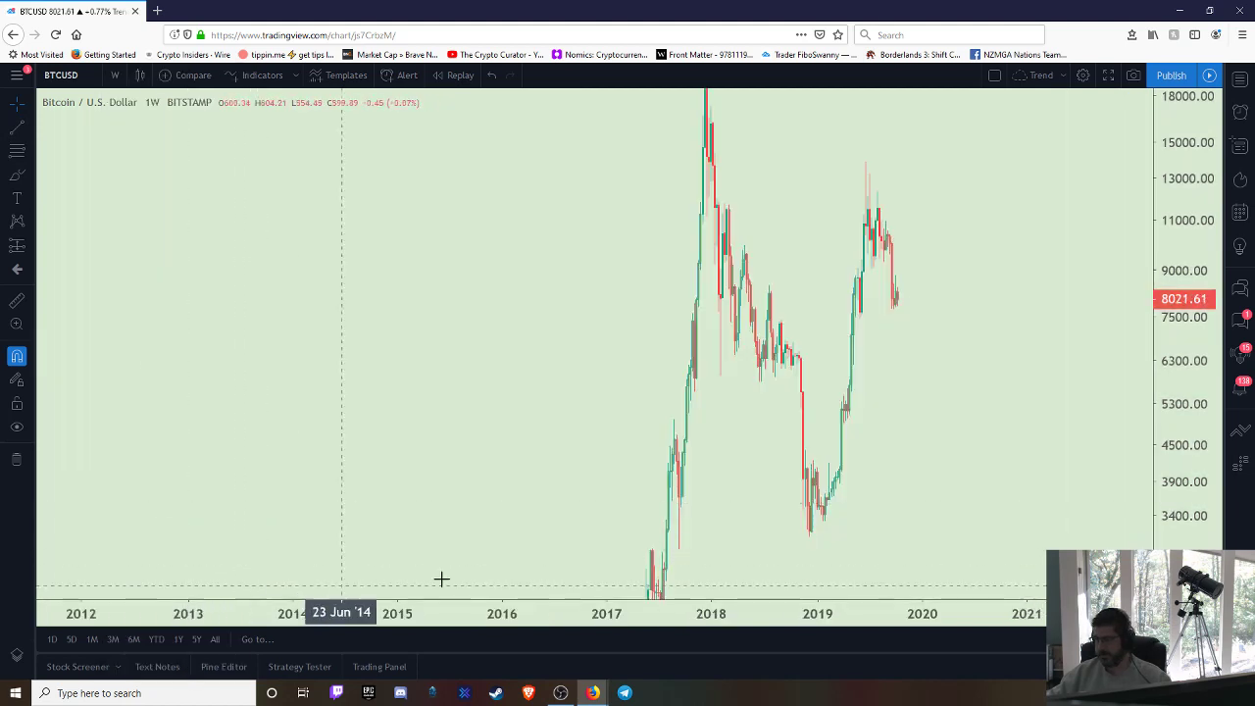
left_click_drag(1157, 118, 1162, 323)
left_click_drag(1054, 486, 1008, 383)
left_click_drag(944, 454, 1003, 454)
left_click_drag(1199, 426, 1167, 394)
left_click_drag(1037, 372, 1026, 376)
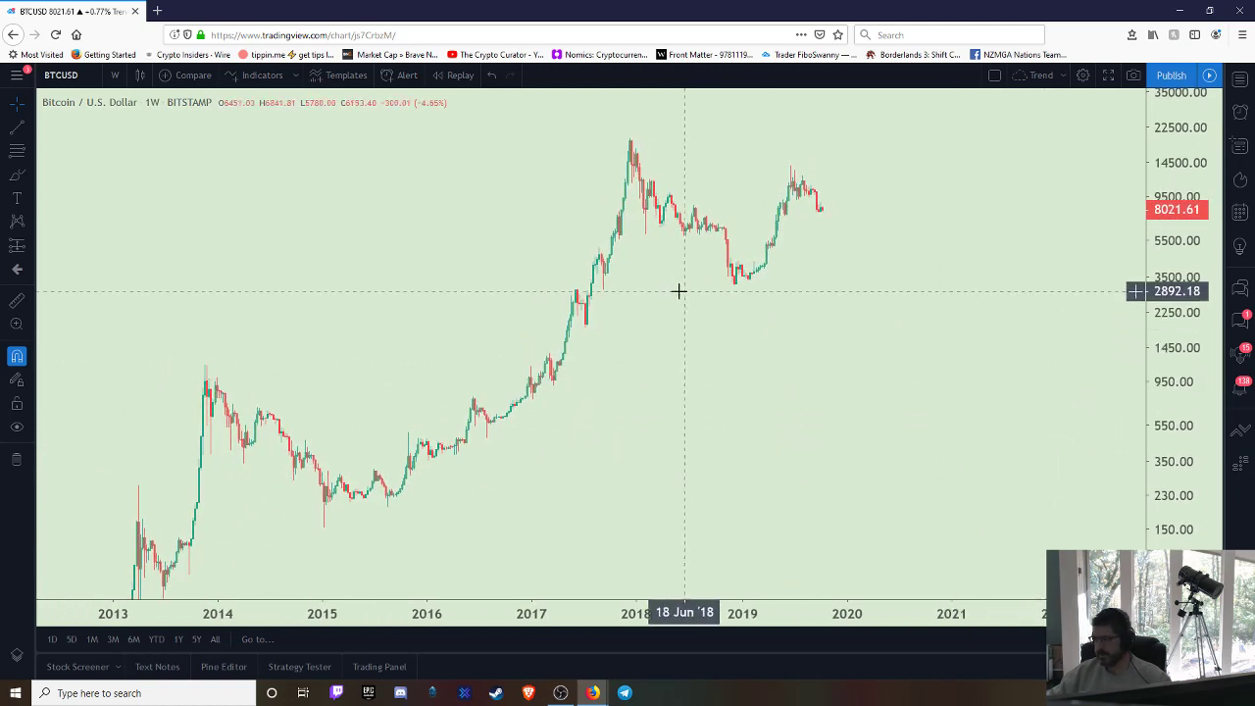
Draw a Fib Retracement on the weekly chart from the January 2015 low at 152.40 to the December 2017 high at 19666.00.
left_click(19, 150)
left_click(84, 390)
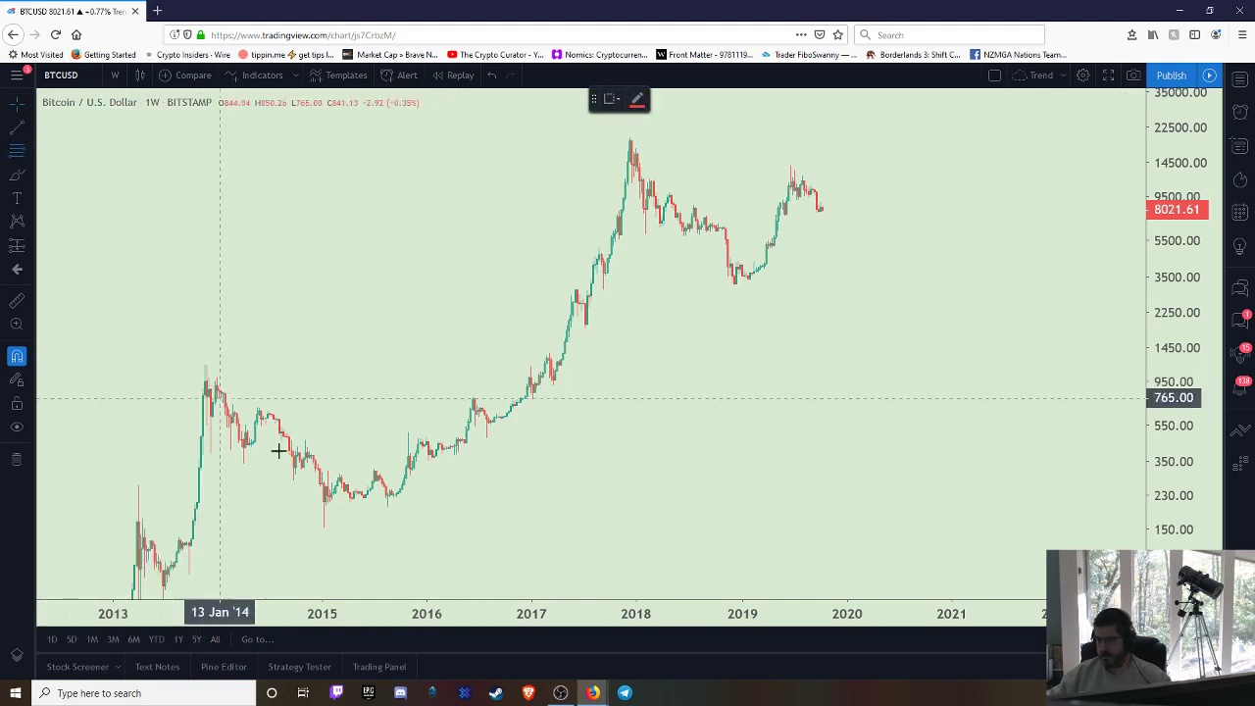
left_click(331, 528)
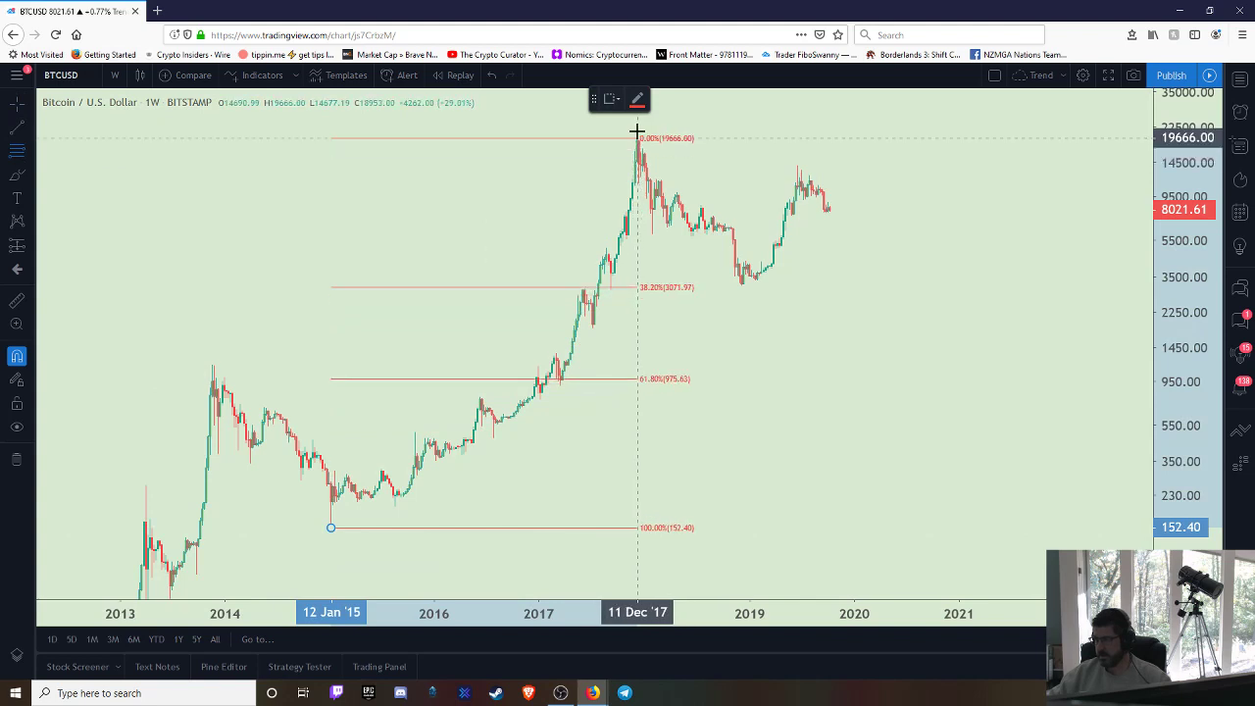
left_click(638, 130)
Check the weekly Fib retracement's style settings, including whether its levels are based on log scale.
right_click(617, 381)
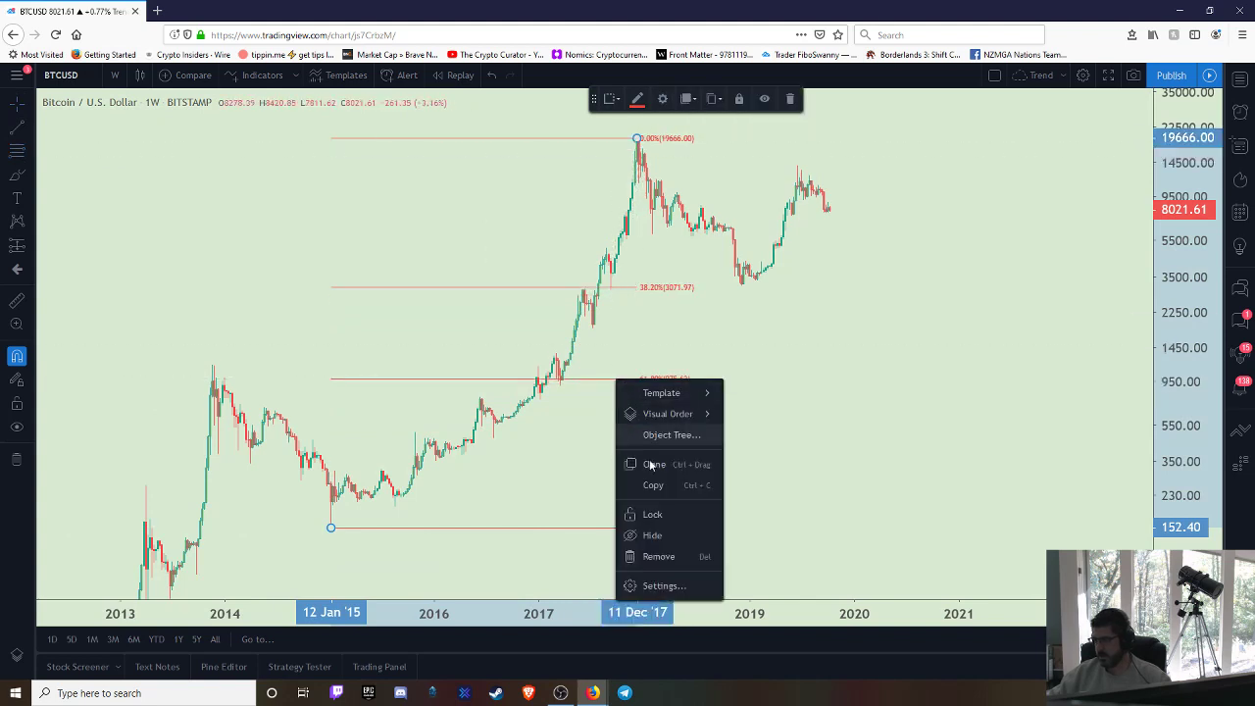
left_click(664, 586)
scroll(691, 534, "down", 5)
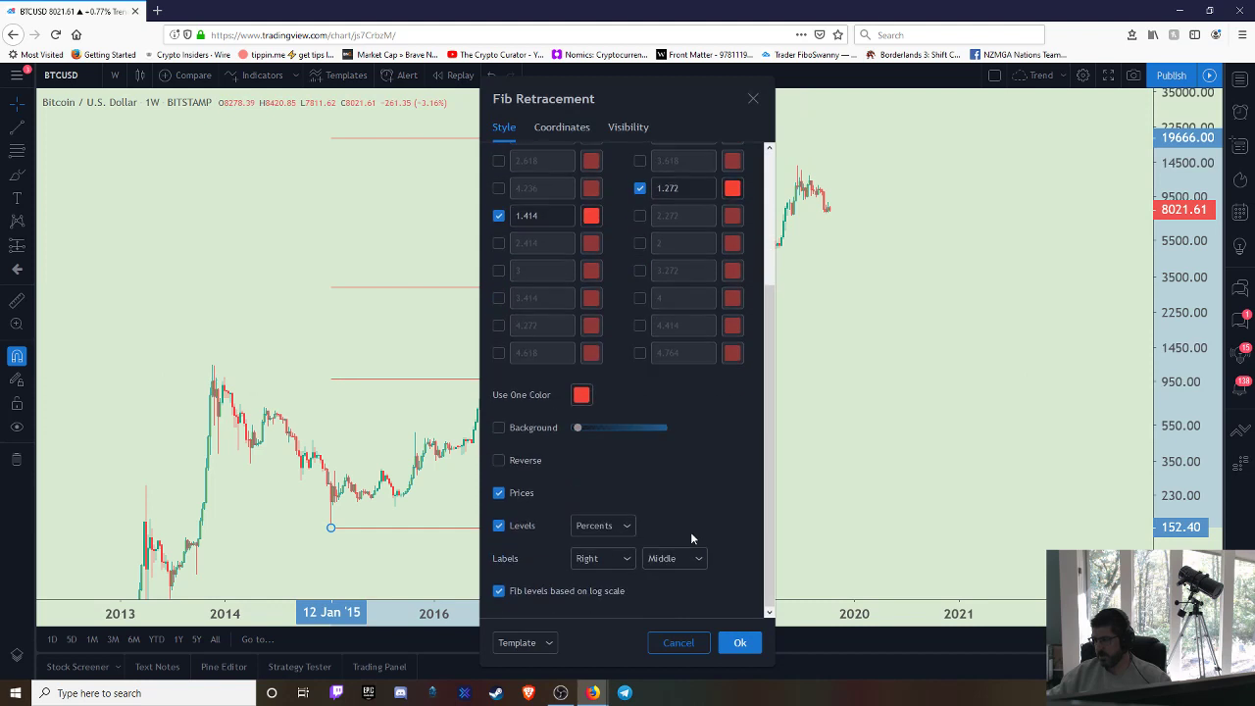
scroll(621, 469, "up", 2)
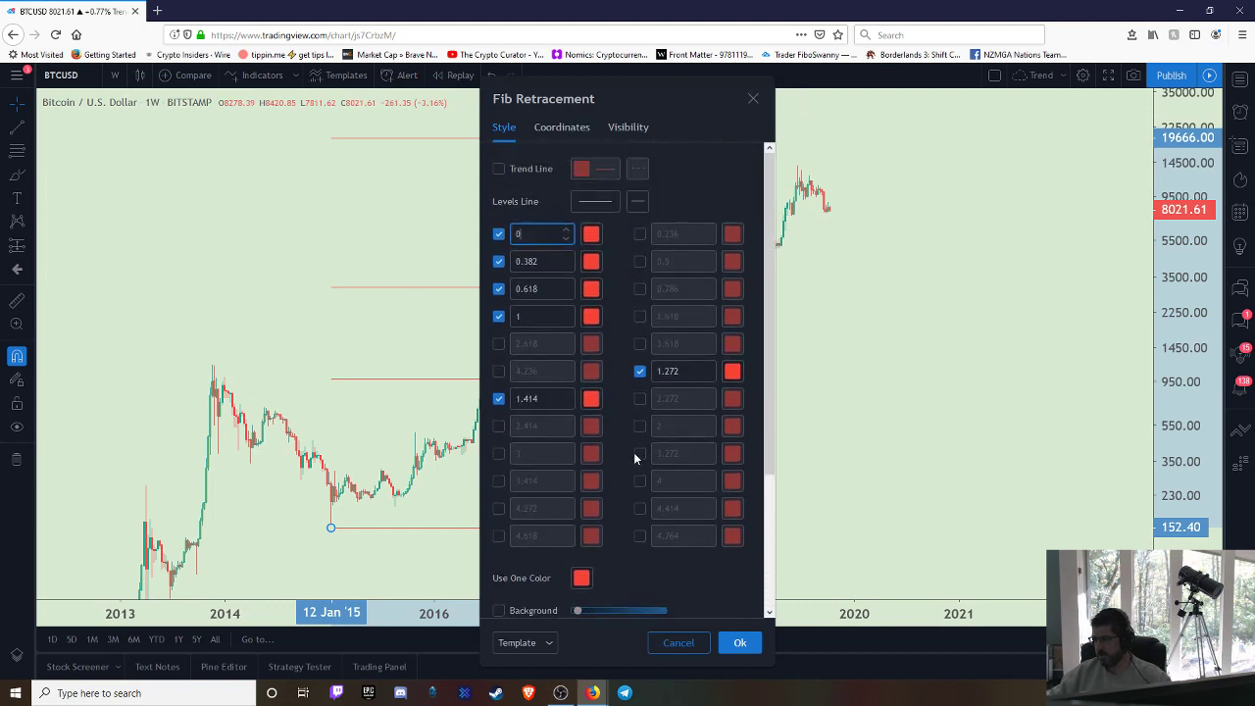
left_click(740, 644)
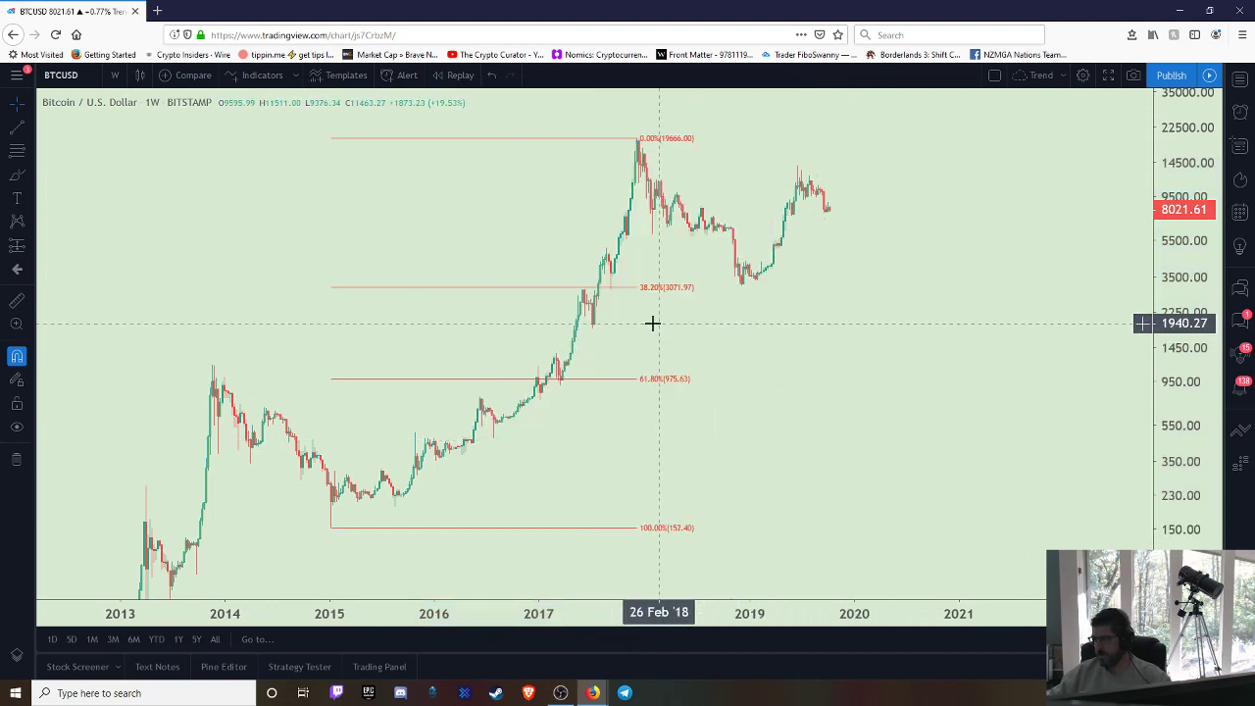
Draw a second Fib Retracement over the same weekly swing, from the January 2015 low at 152.40 to the December 2017 high at 19666.00.
left_click(20, 152)
left_click(110, 387)
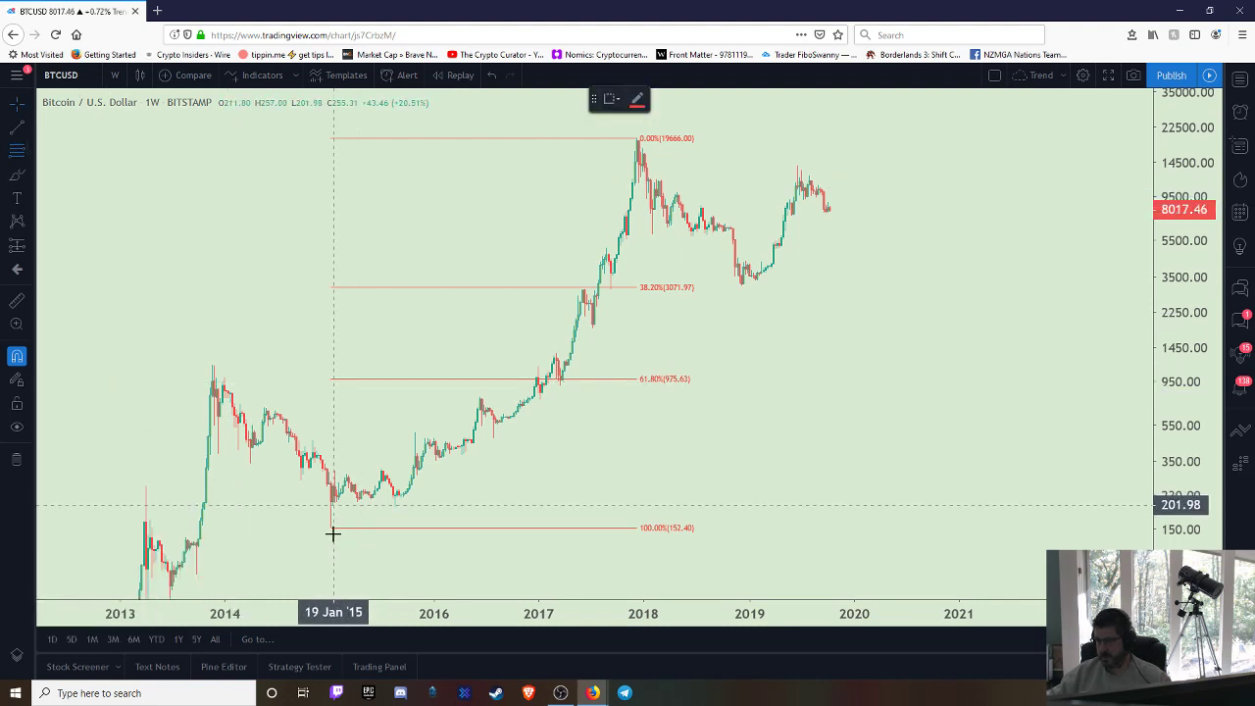
left_click(330, 531)
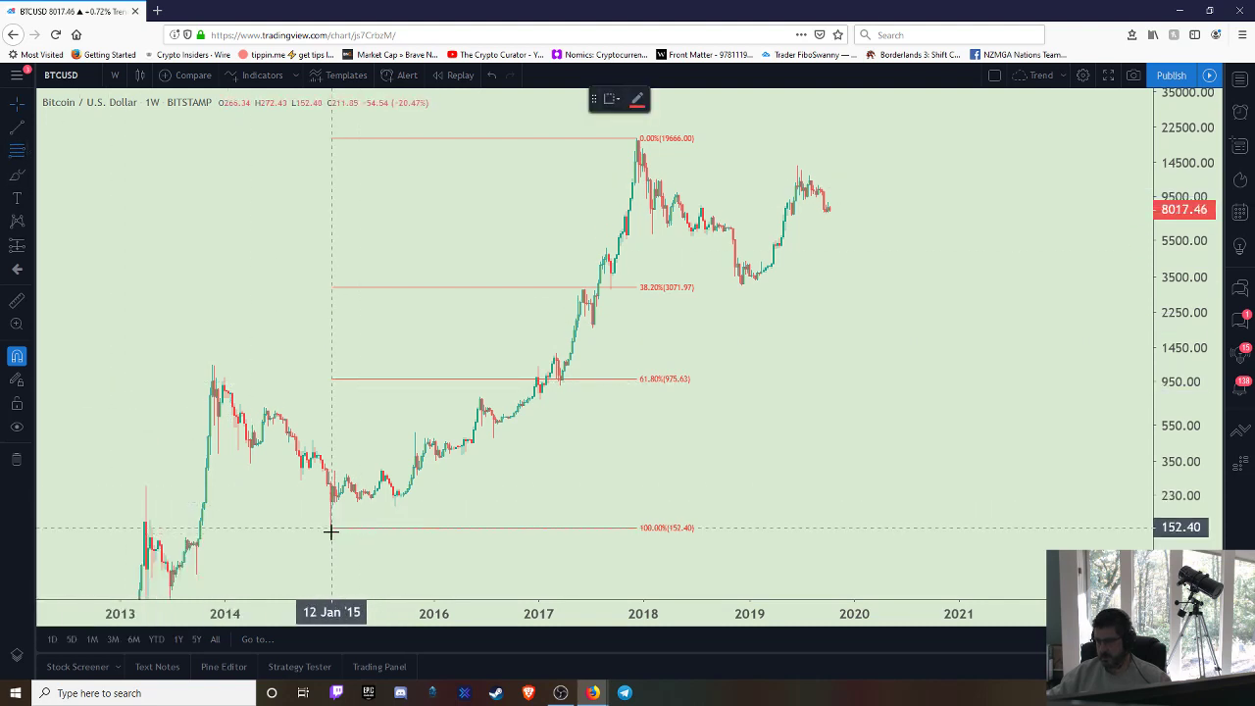
left_click(638, 137)
Recolour the second weekly Fib retracement dark blue using a single colour and disable its Fib levels based on log scale.
right_click(617, 383)
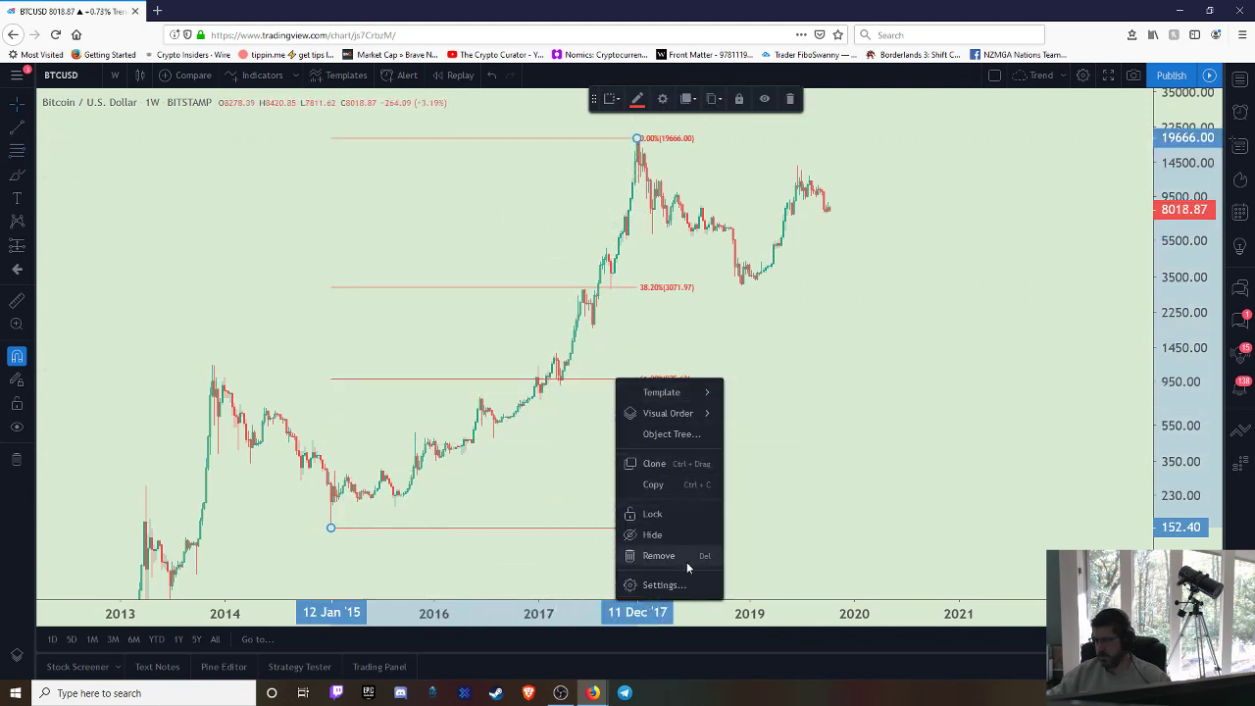
left_click(675, 585)
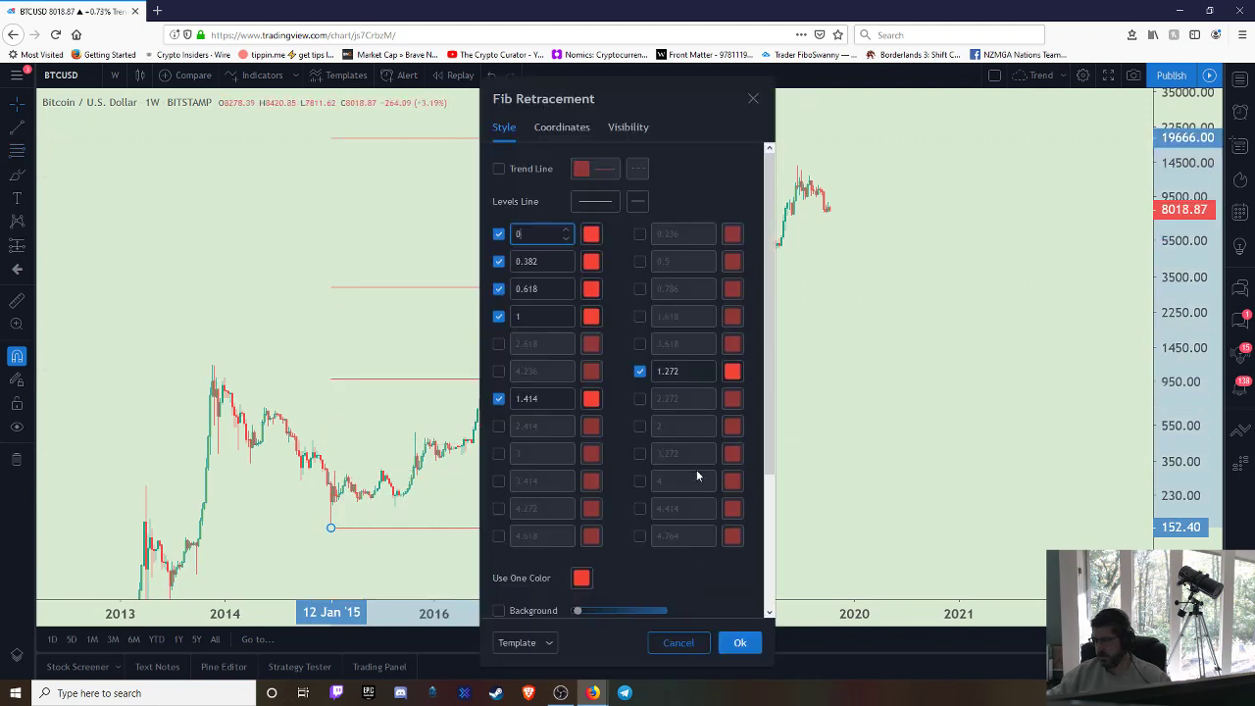
left_click(580, 579)
left_click(673, 595)
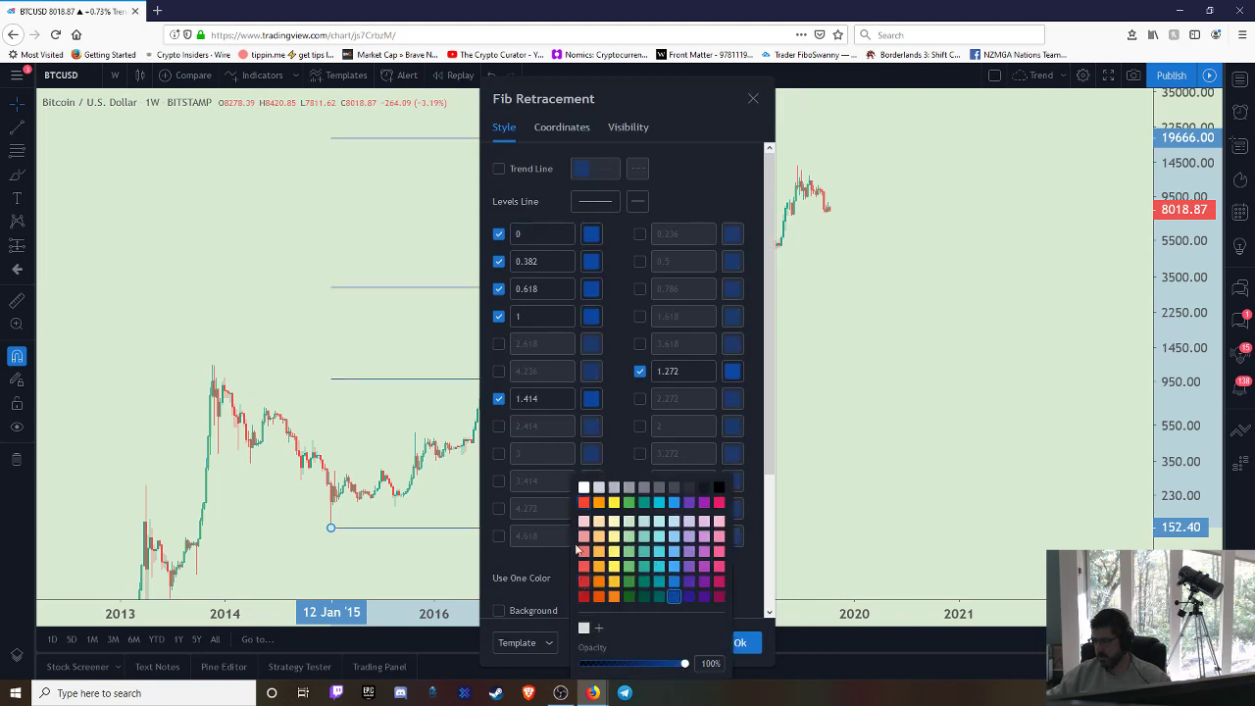
scroll(522, 460, "down", 2)
left_click(499, 592)
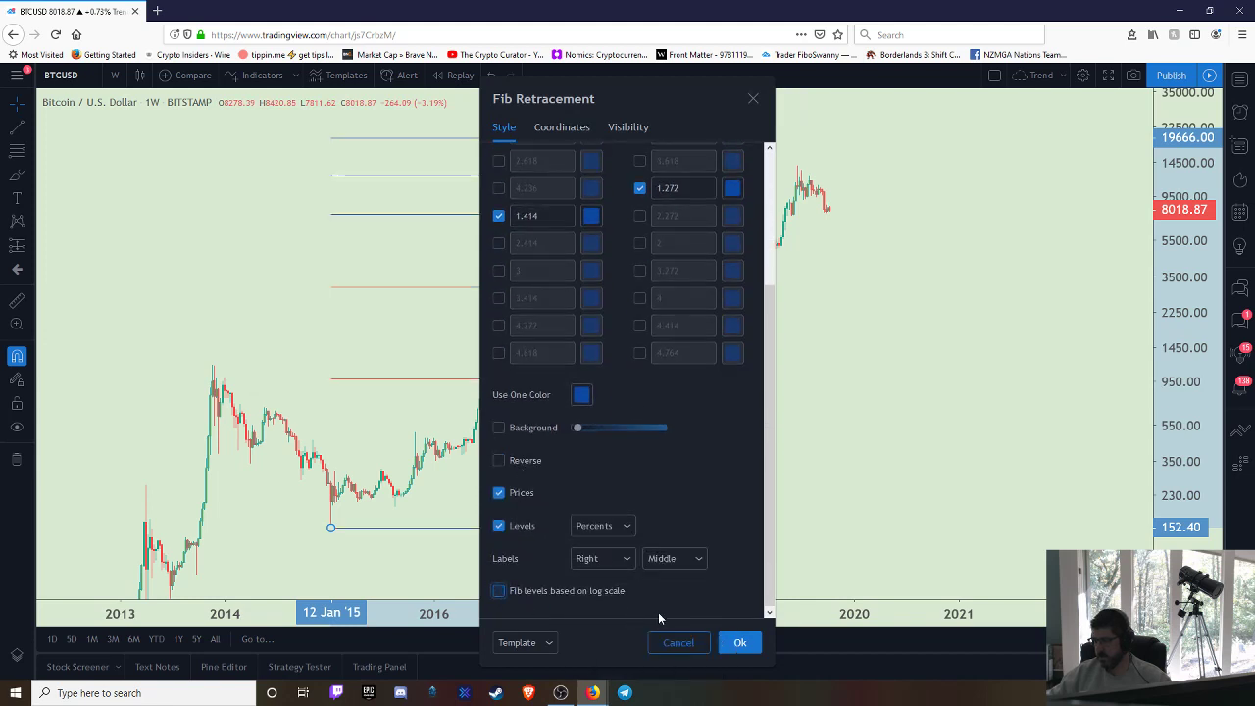
left_click(735, 642)
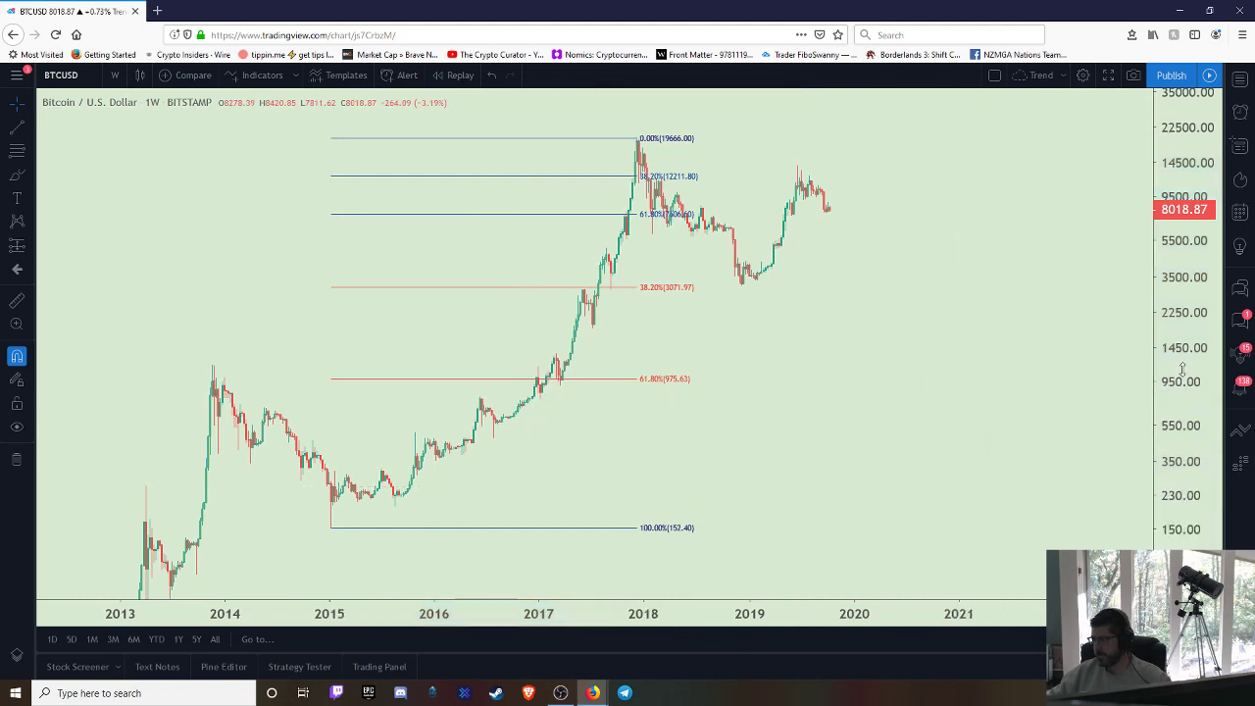
Delete the red log-scale Fib retracement from the weekly chart, keeping the blue one.
left_click_drag(1189, 393, 1190, 330)
left_click_drag(1081, 317, 1081, 291)
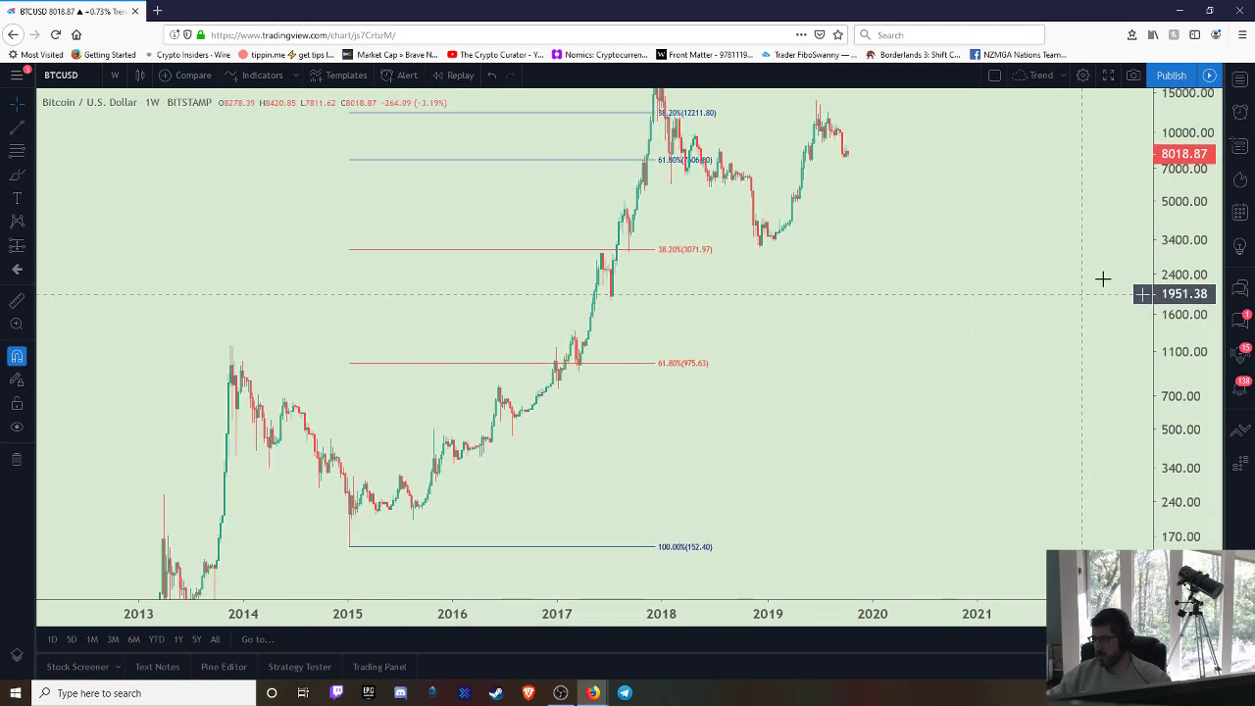
left_click_drag(1202, 204, 1197, 317)
left_click_drag(975, 310, 977, 334)
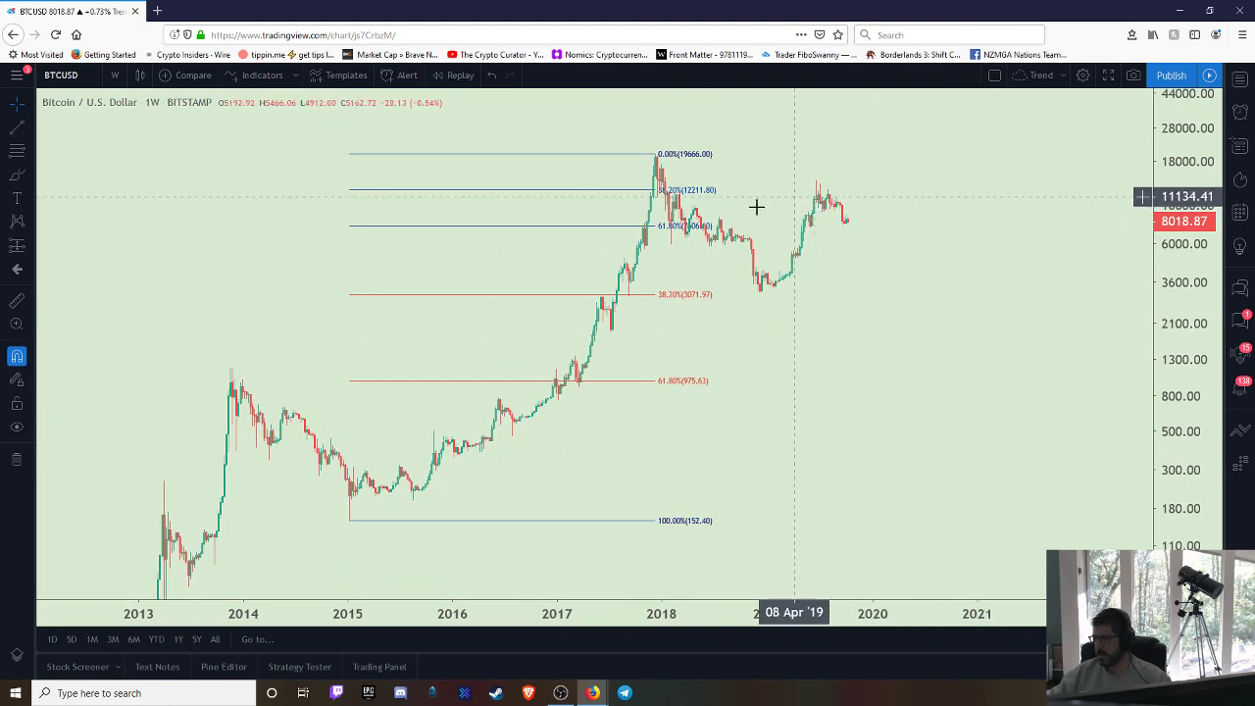
left_click(644, 294)
key("Delete")
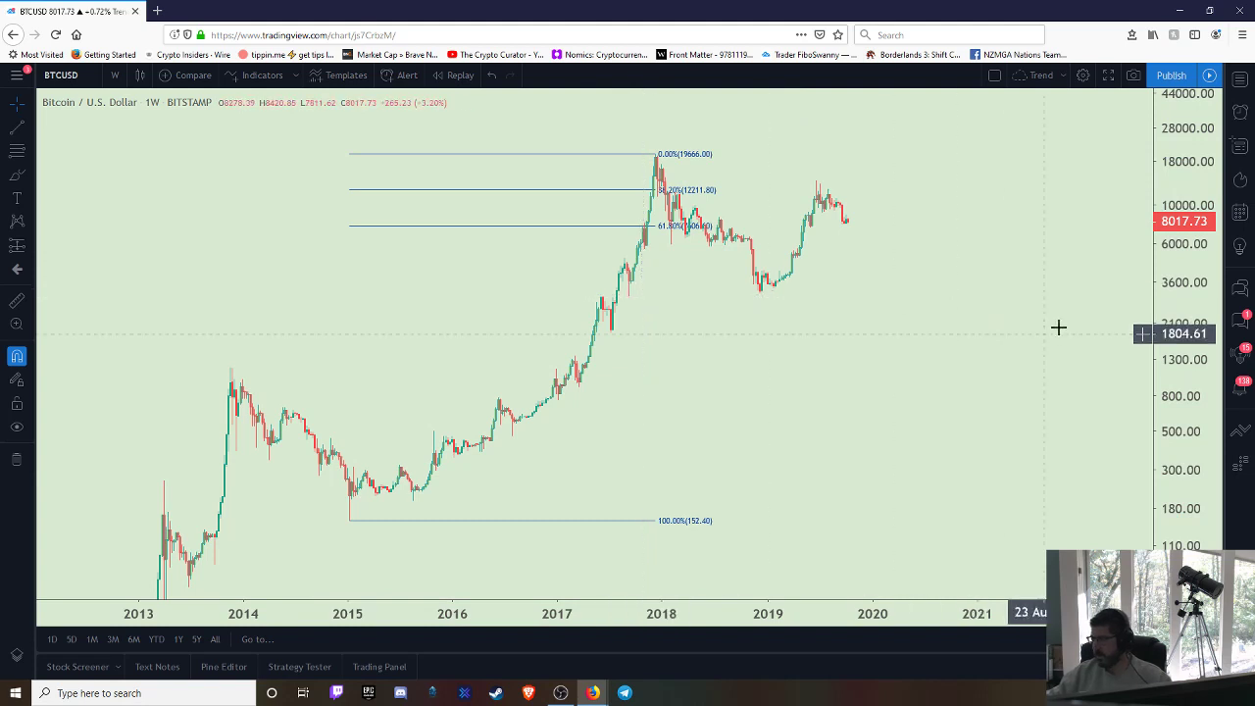
Move the blue Fib retracement's starting anchor up to the 2017 pullback low at 2972.01, and delete the retracement from the weekly chart.
double_click(1173, 243)
left_click_drag(1174, 244, 1079, 393)
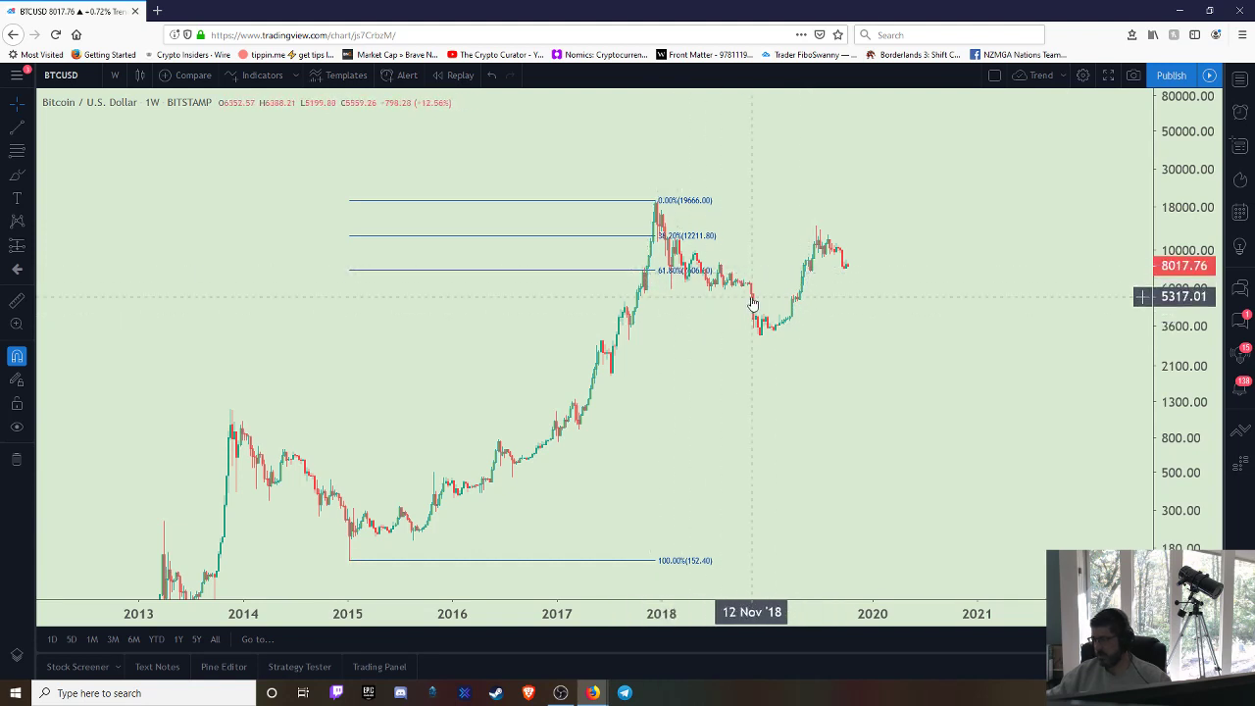
left_click(393, 565)
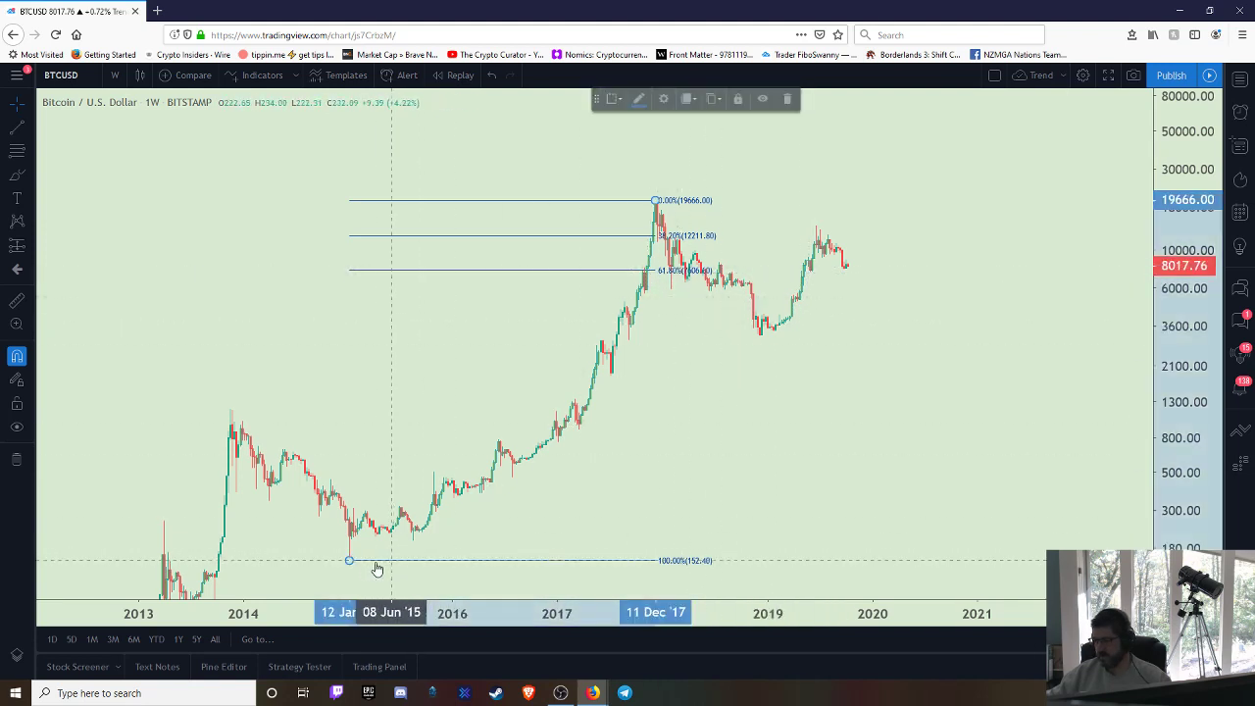
left_click_drag(350, 561, 631, 355)
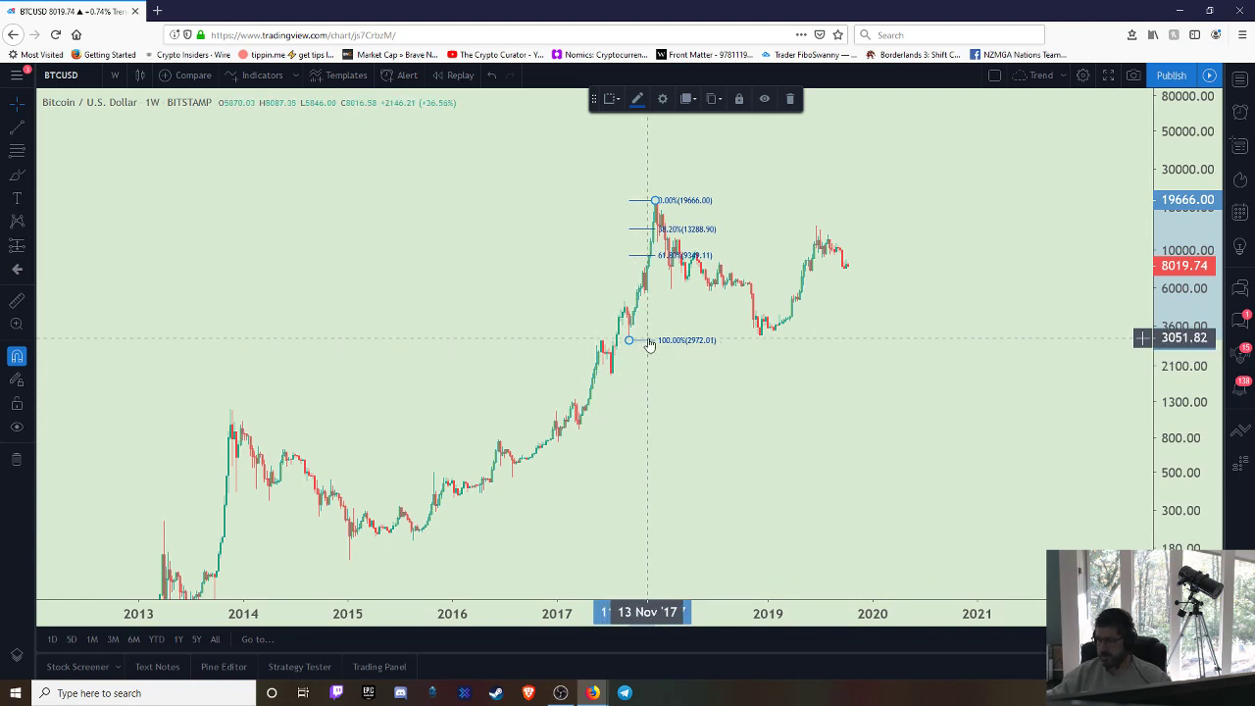
key("Delete")
left_click_drag(1189, 255, 1064, 331)
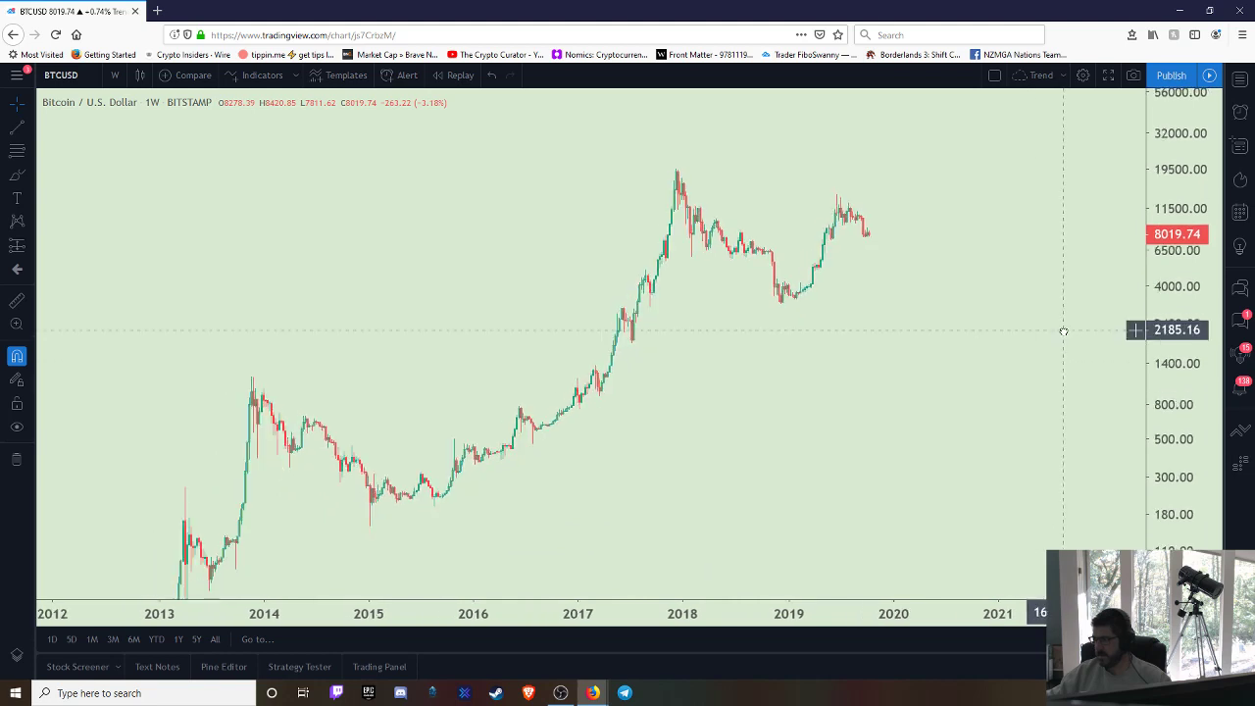